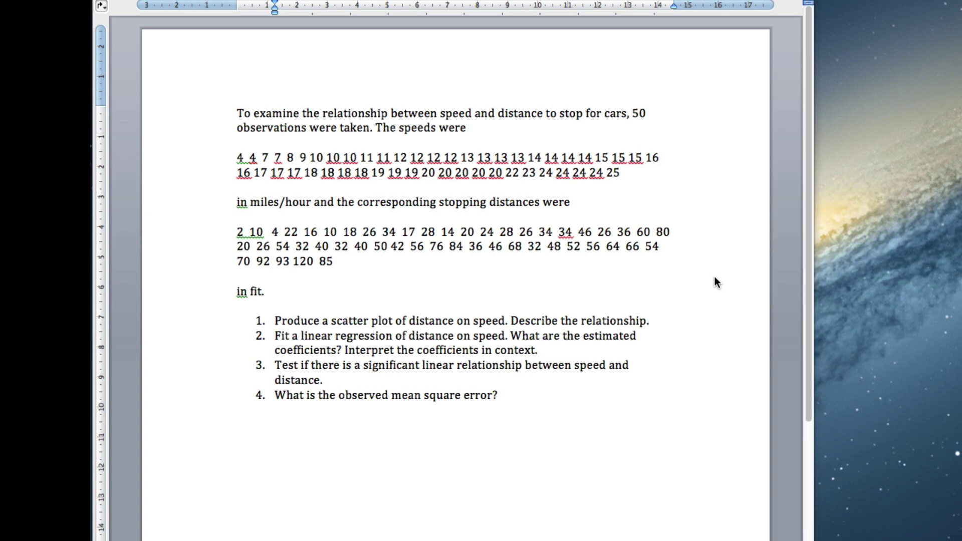
Create the MATLAB array speeds from the 50 speed values copied from the Word exercise
scroll(713, 280, down, 5)
scroll(563, 255, up, 5)
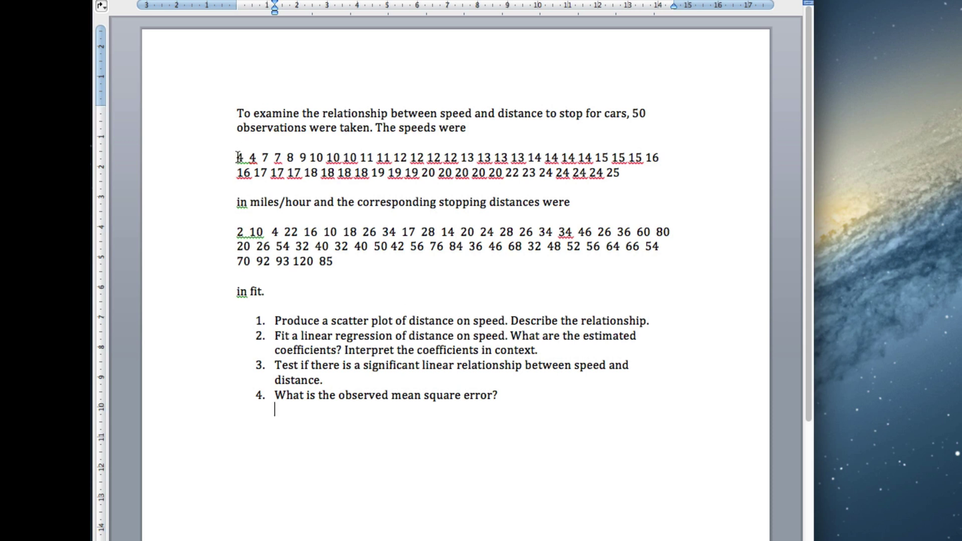
drag(236, 158, 626, 174)
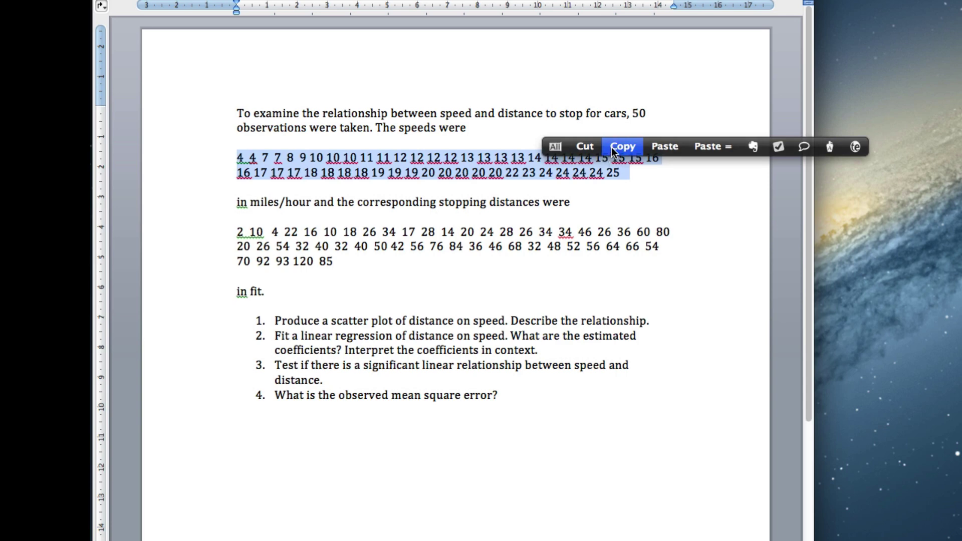
click(612, 145)
key(super+Tab)
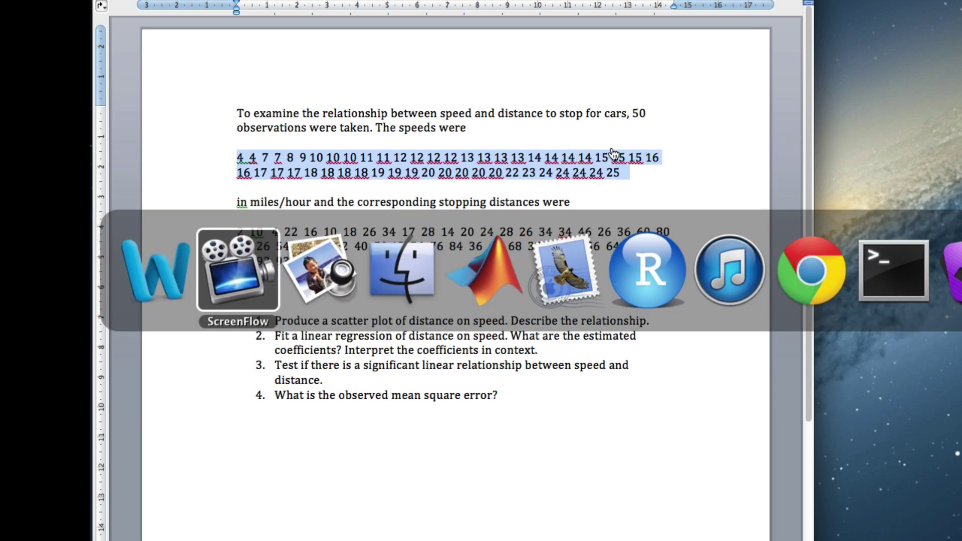
key(super+Tab)
key(super+Tab)
key(super+Tab)
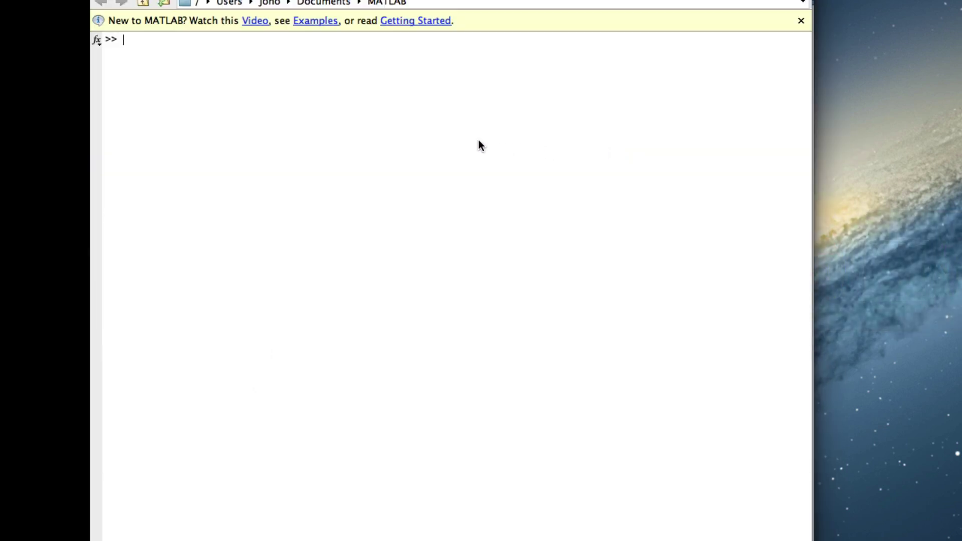
text(speeds = [)
key(super+v)
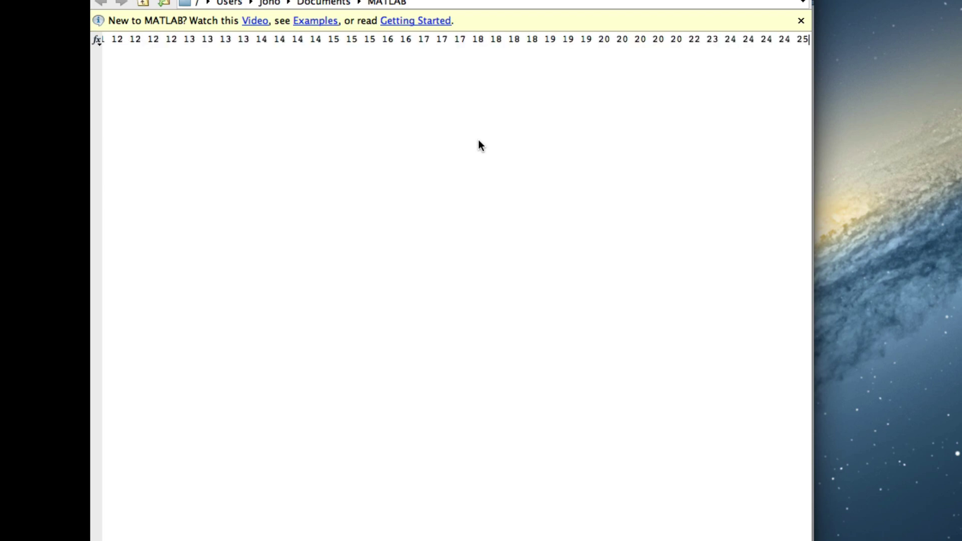
text(])
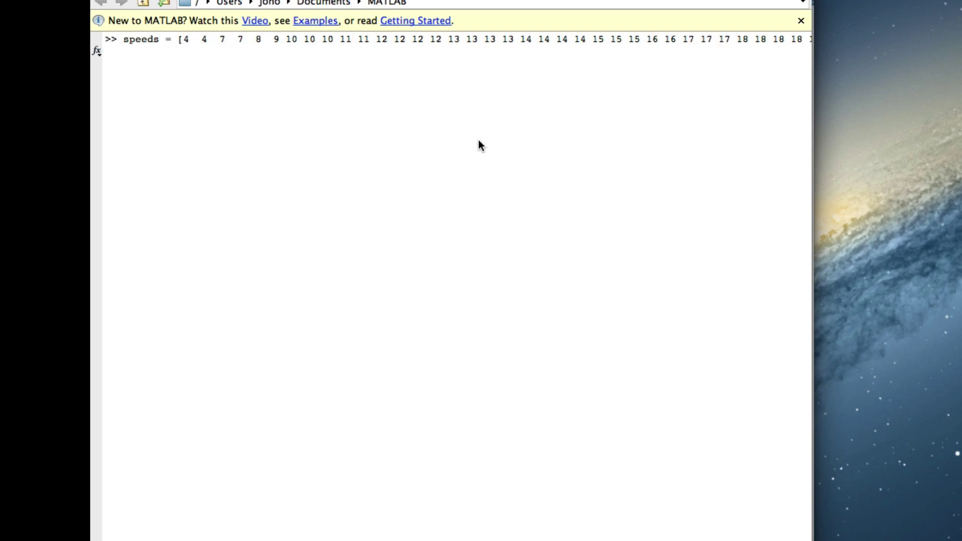
key(Return)
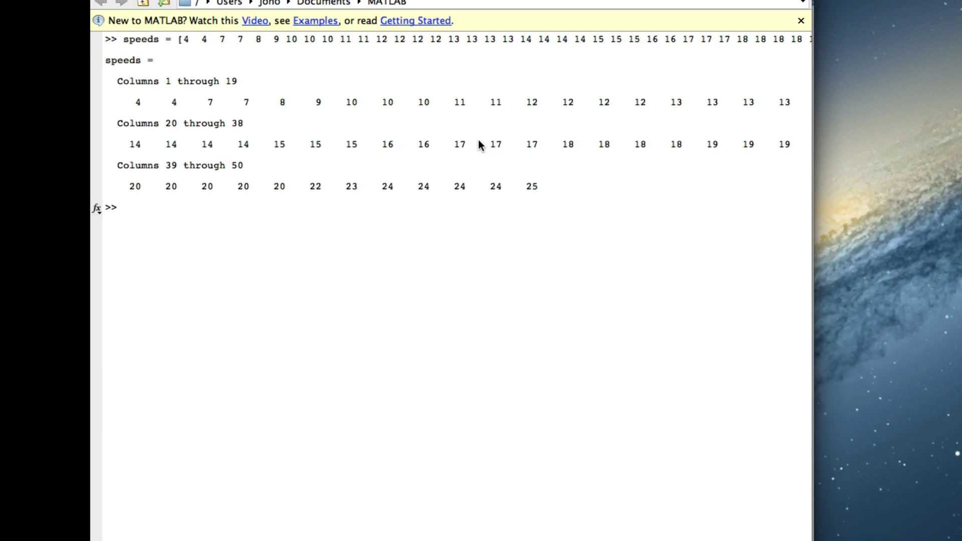
Create the array dist from the 50 stopping-distance values copied from Word
key(super+Tab)
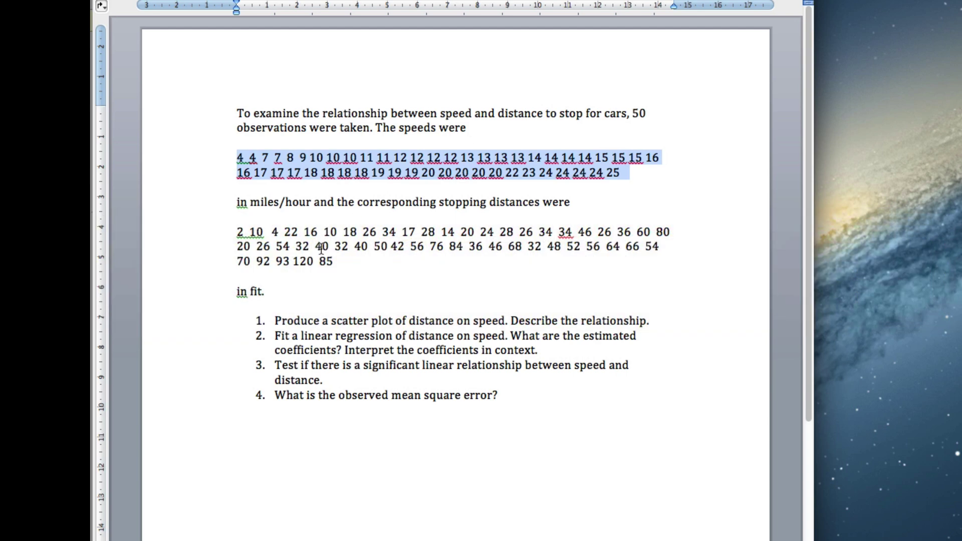
drag(333, 263, 240, 231)
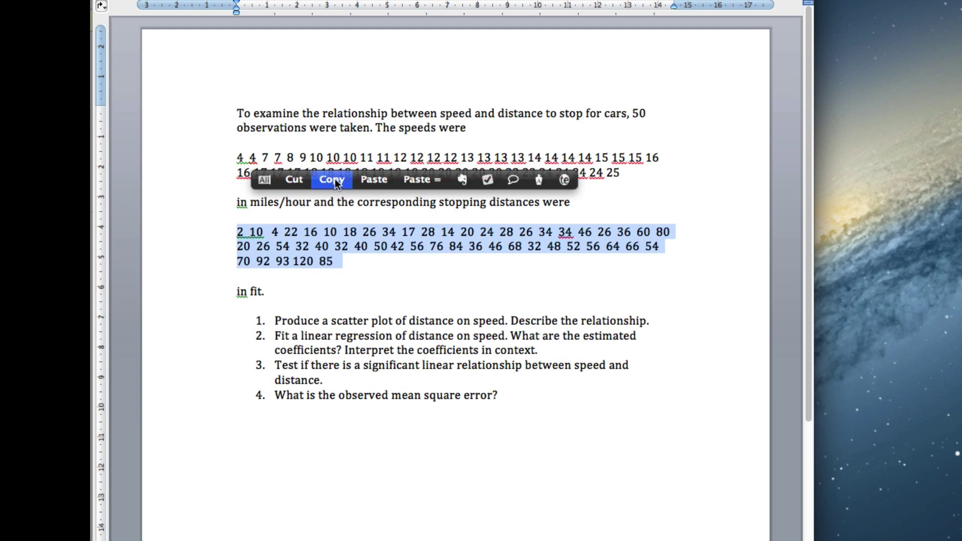
click(332, 180)
key(super+Tab)
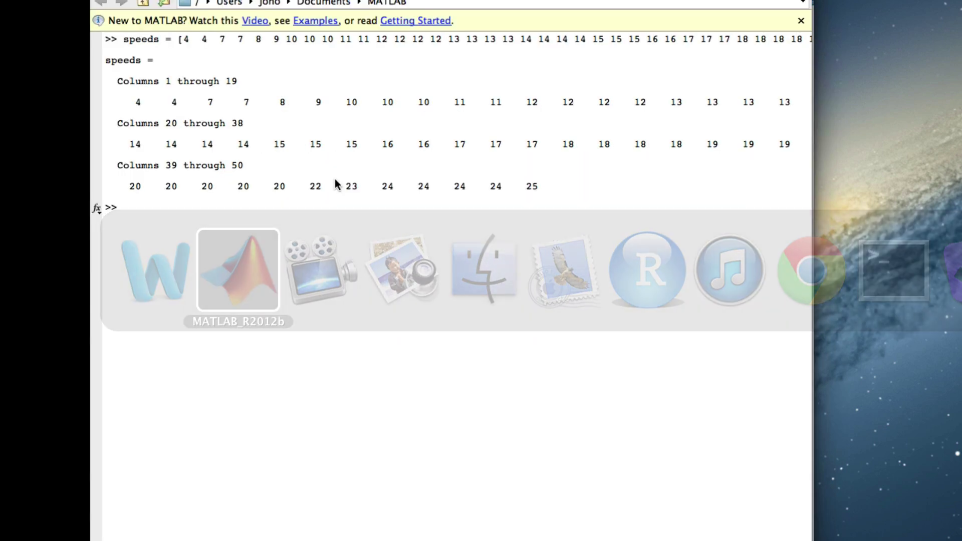
text(dist = [)
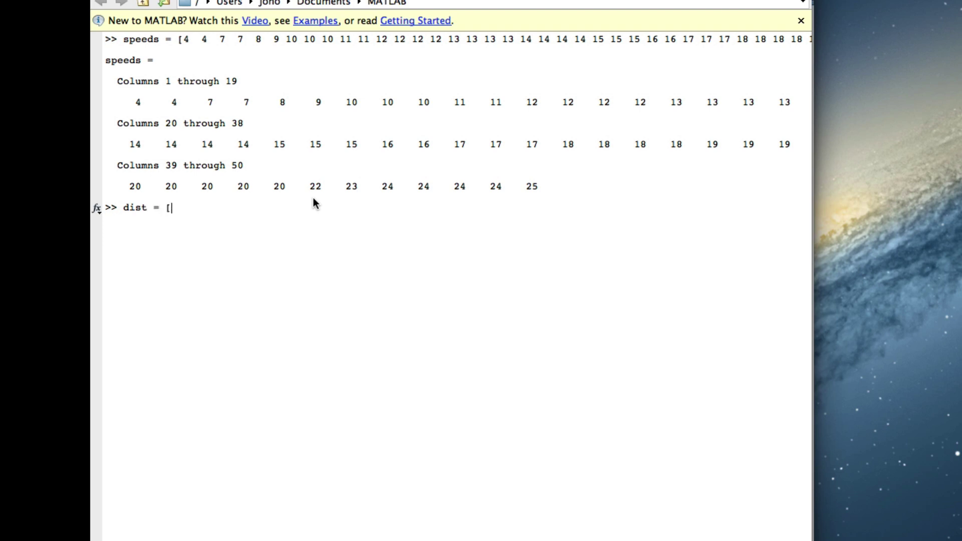
key(super+v)
text(])
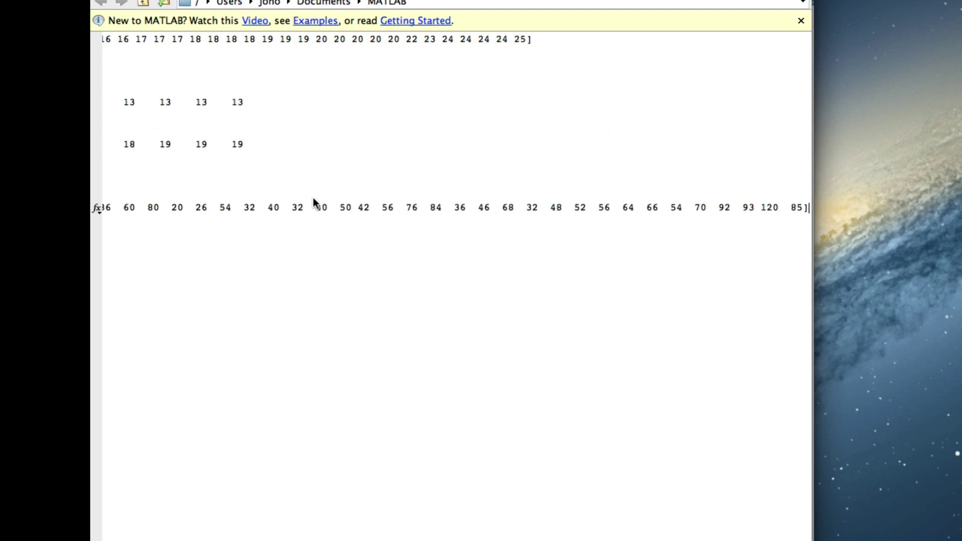
key(Return)
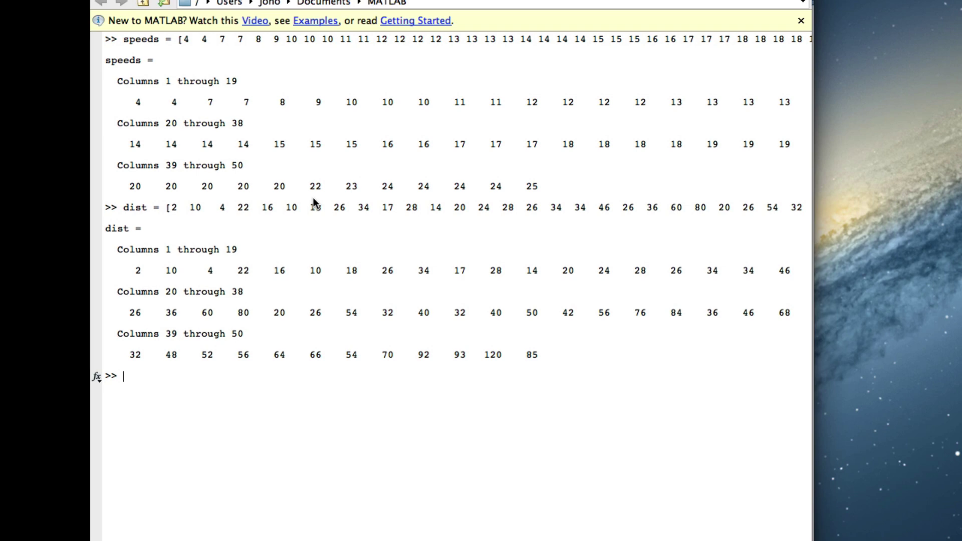
key(super+Tab)
key(super+Tab)
key(super+Tab)
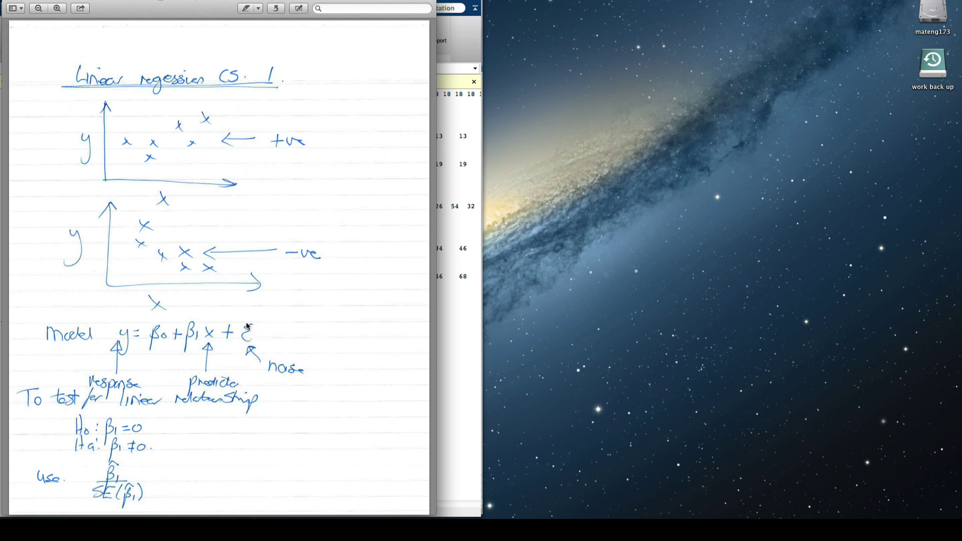
scroll(212, 307, down, 3)
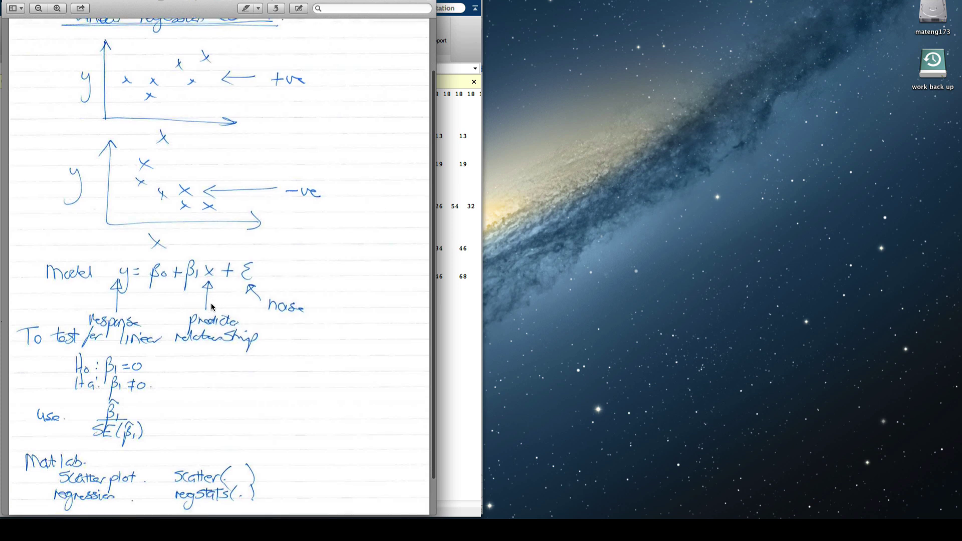
scroll(212, 307, down, 2)
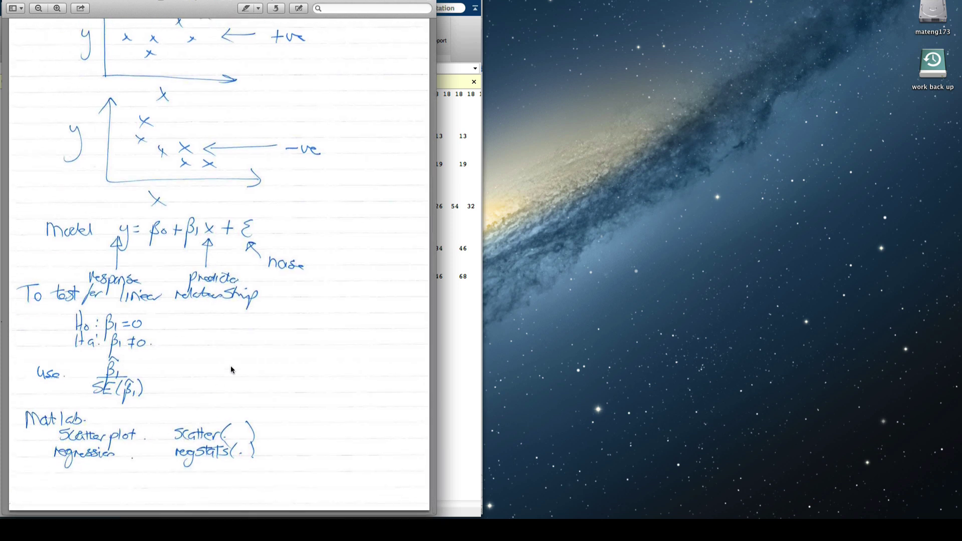
key(super+Tab)
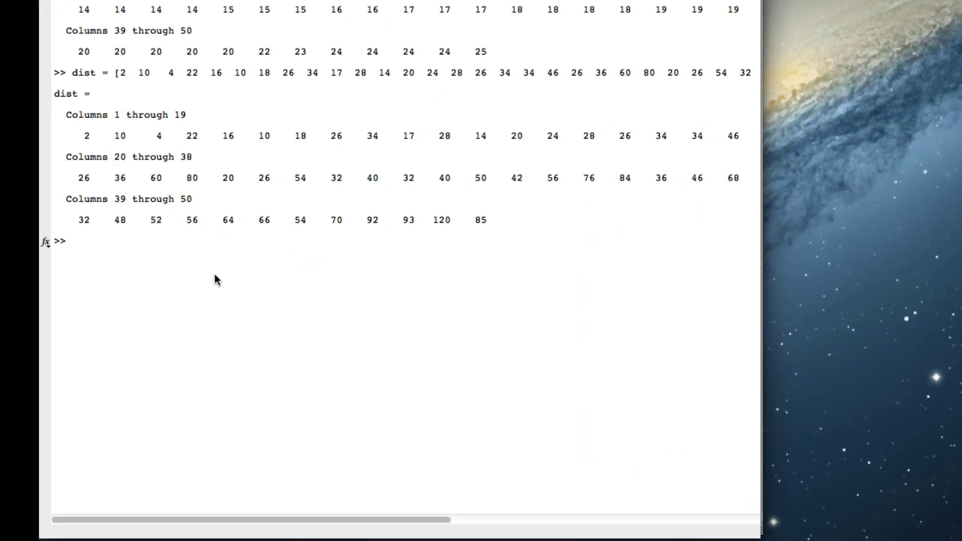
Scatter-plot dist against speeds and enlarge the Figure 1 window
text(scatter()
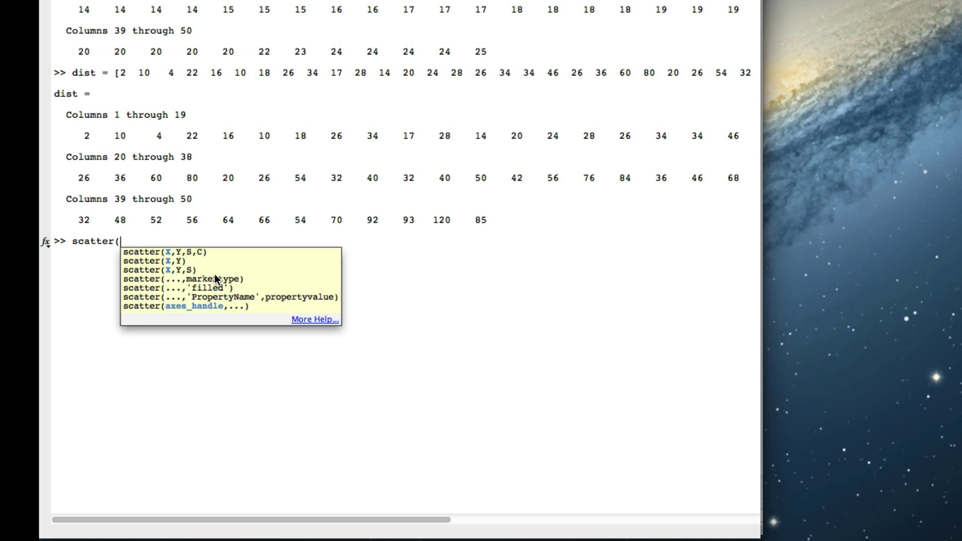
text(speed,dist))
key(Return)
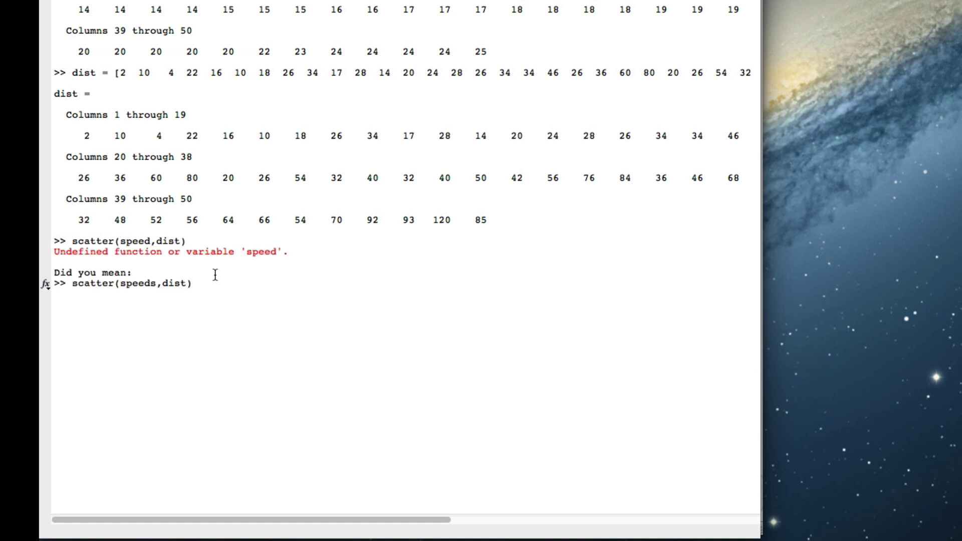
key(Return)
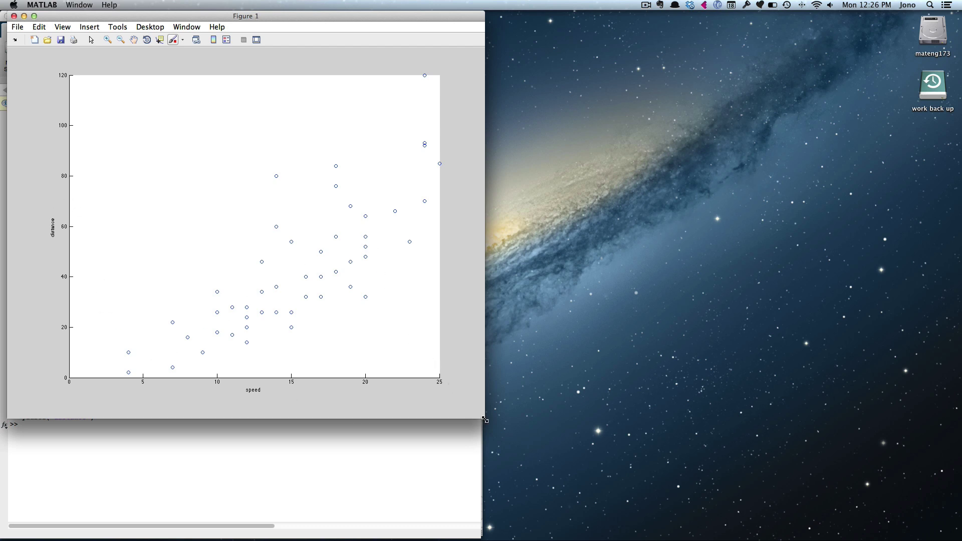
drag(485, 420, 648, 425)
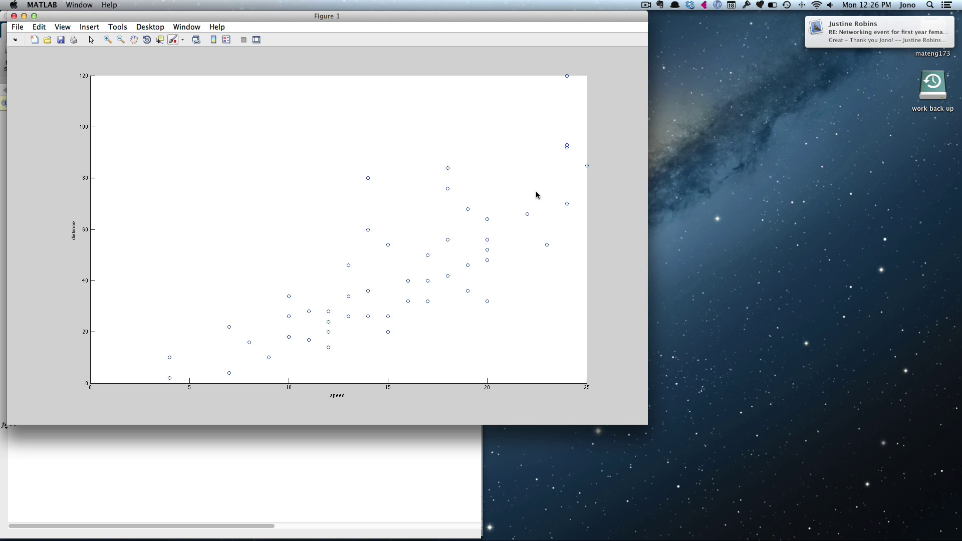
key(super+Tab)
key(super+Tab)
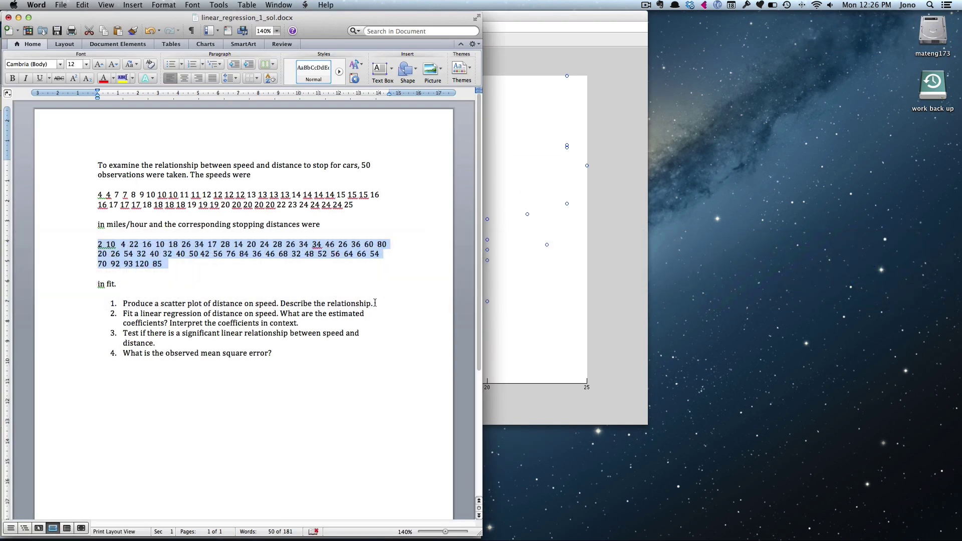
Answer question 1 with 'We have a strong positive linear relationship', checked against the scatter plot
click(377, 302)
key(Return)
key(Return)
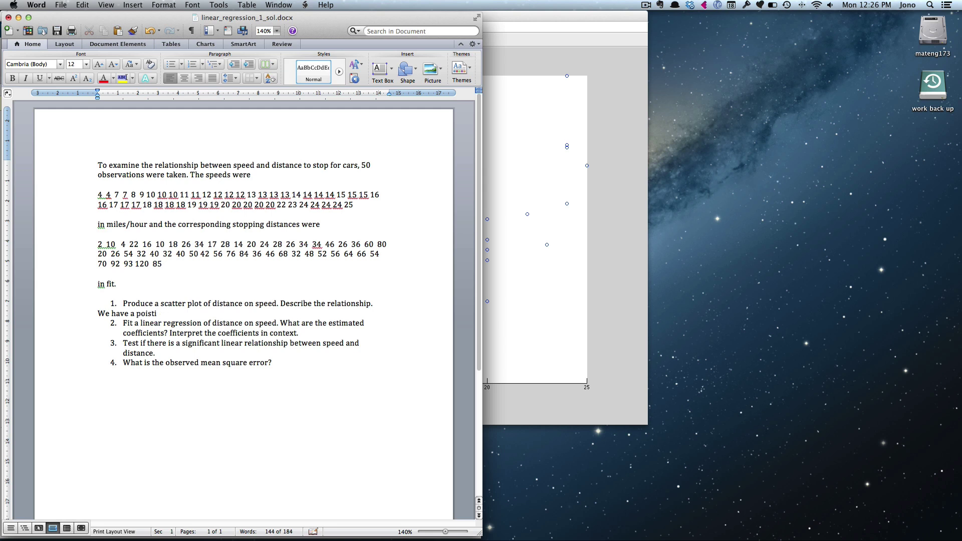
key(BackSpace)
key(BackSpace)
key(BackSpace)
text(tive linear relationship)
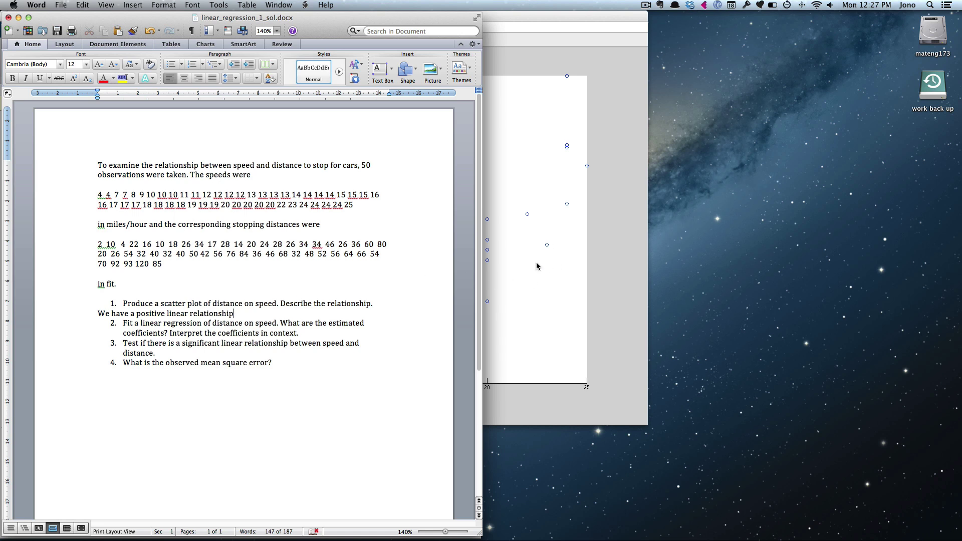
click(562, 321)
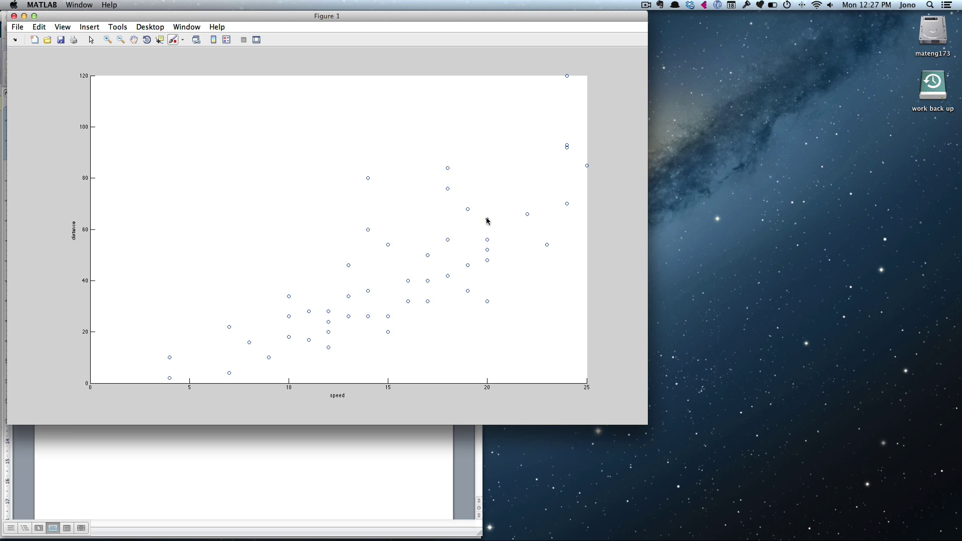
click(312, 450)
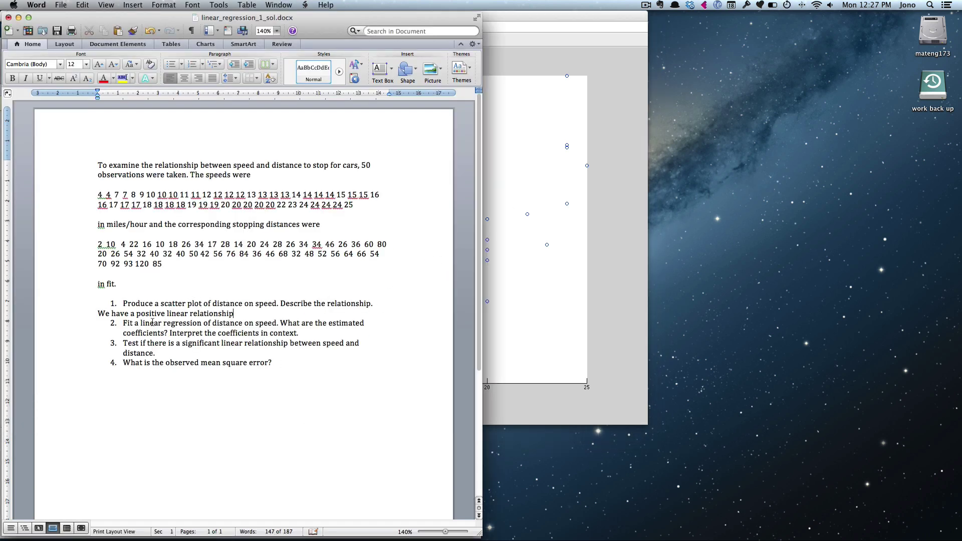
click(136, 314)
text(strong)
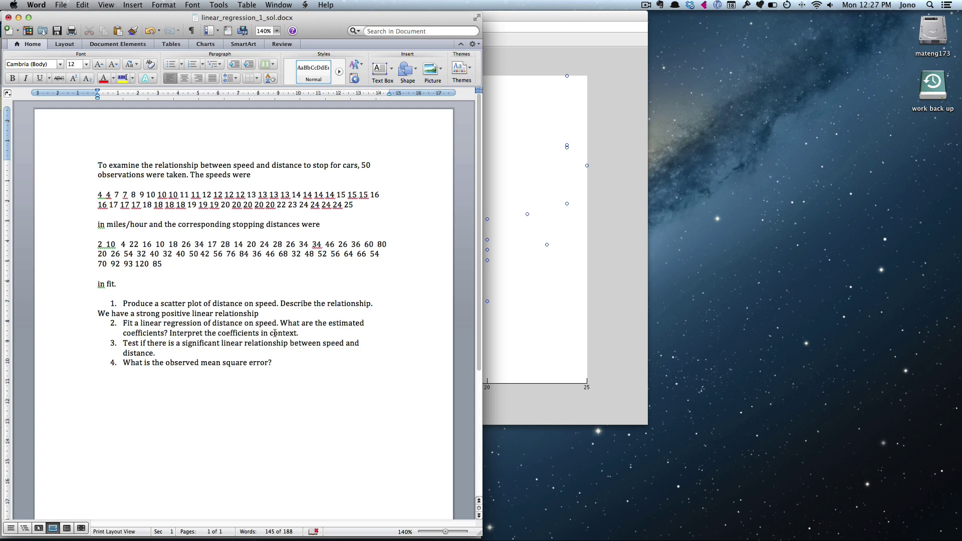
click(502, 309)
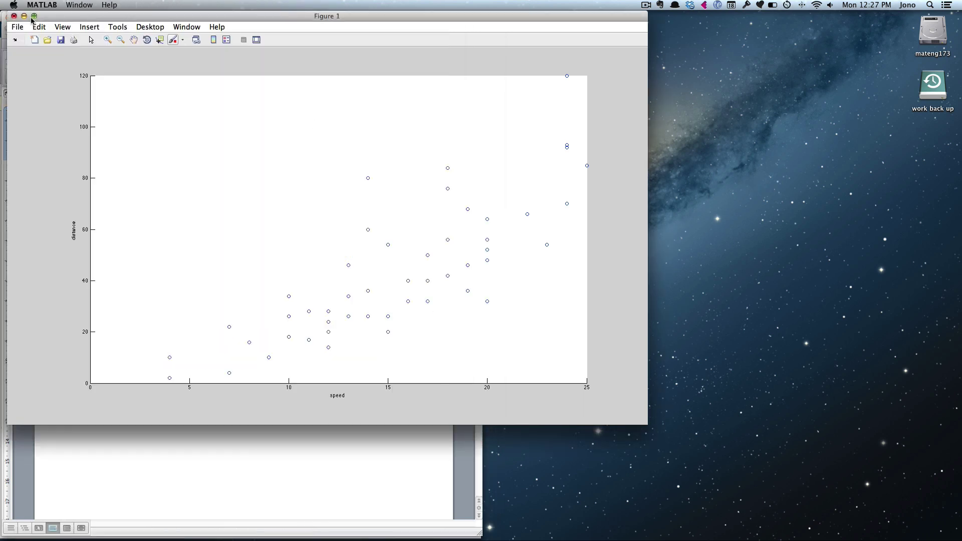
Close the scatter figure and run regstats(dist,speeds) in the Command Window
click(14, 18)
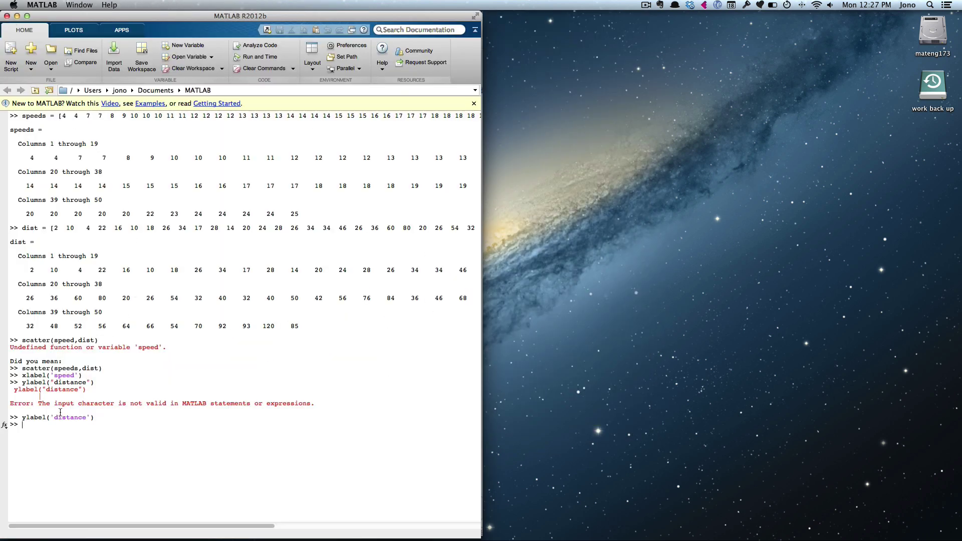
key(super+Tab)
key(super+Tab)
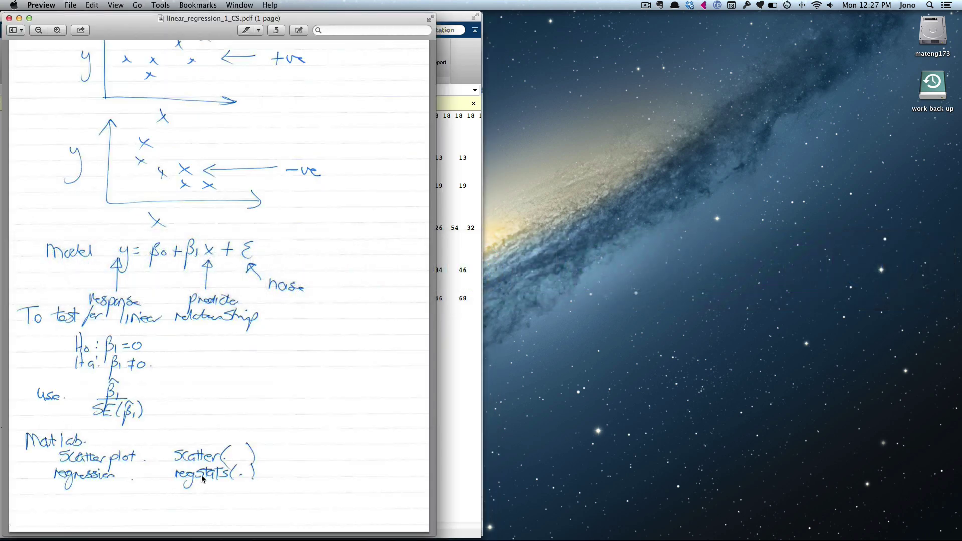
key(super+Tab)
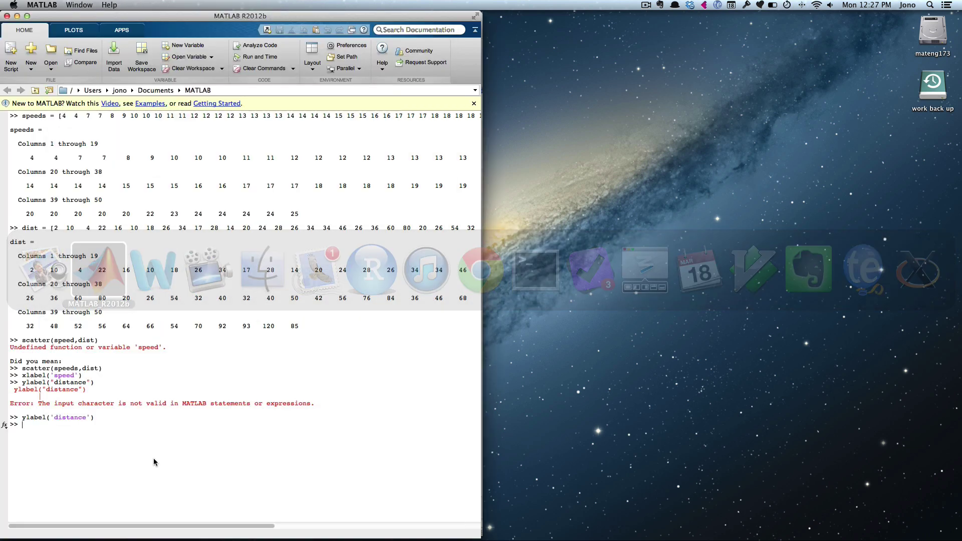
text(reg)
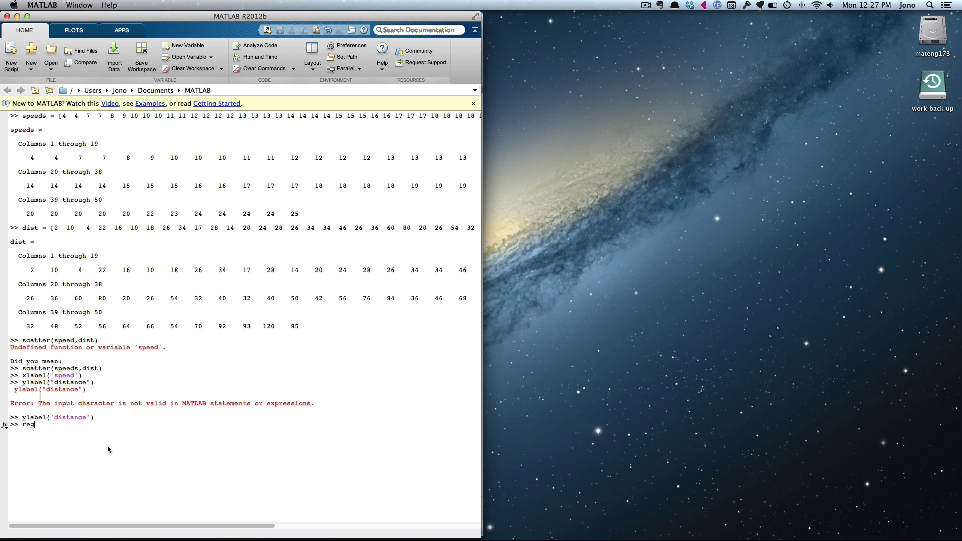
text(stats(d)
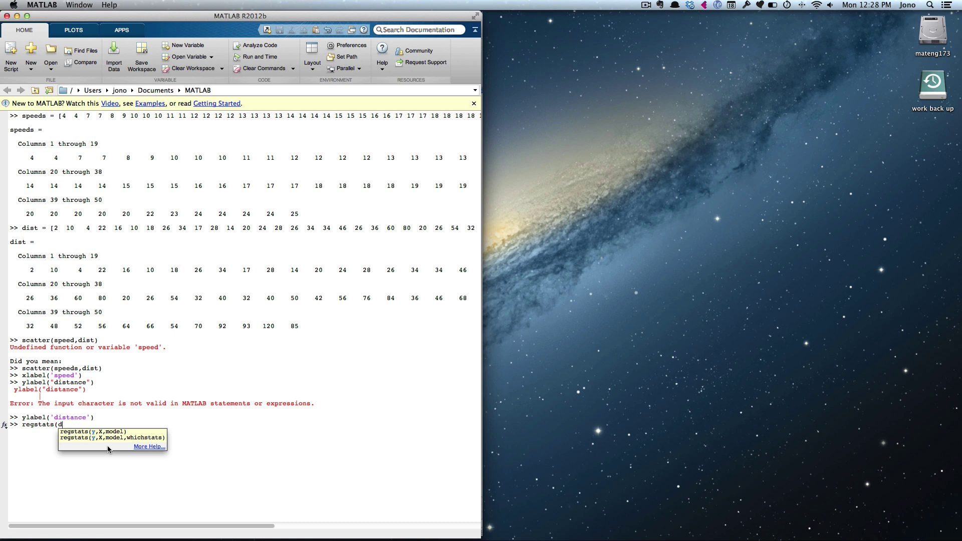
text(ist,speeds))
Export Coefficients, Mean Square Error and t Statistics from regstats to the workspace
key(Return)
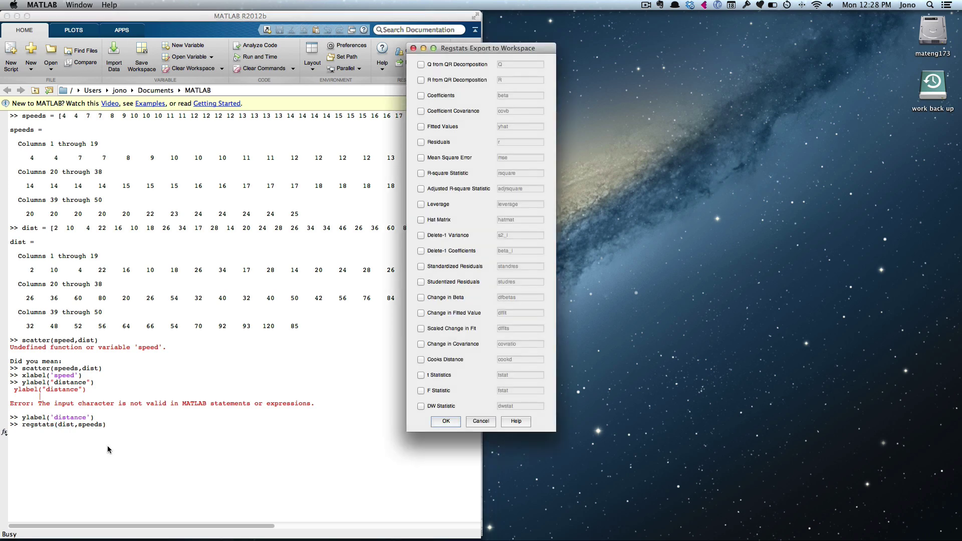
drag(495, 49, 254, 84)
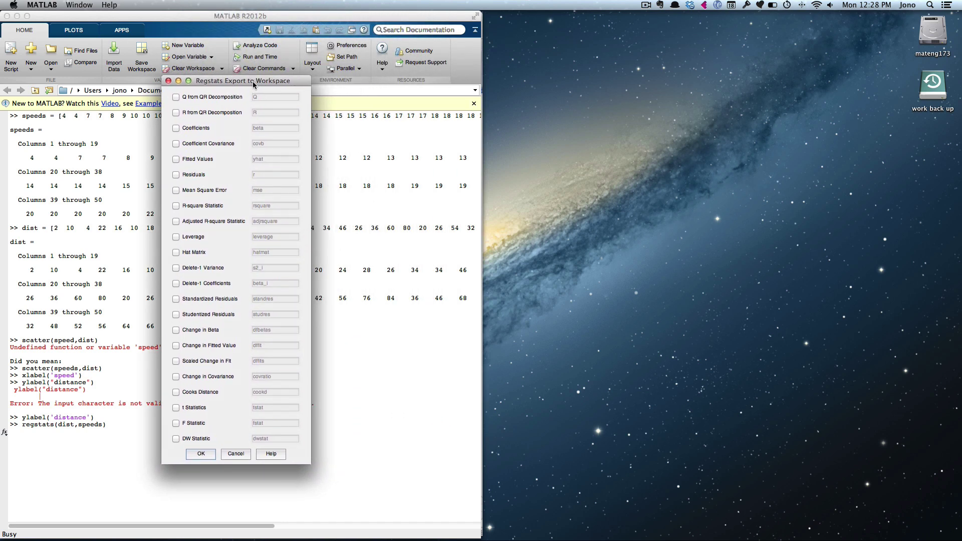
click(176, 129)
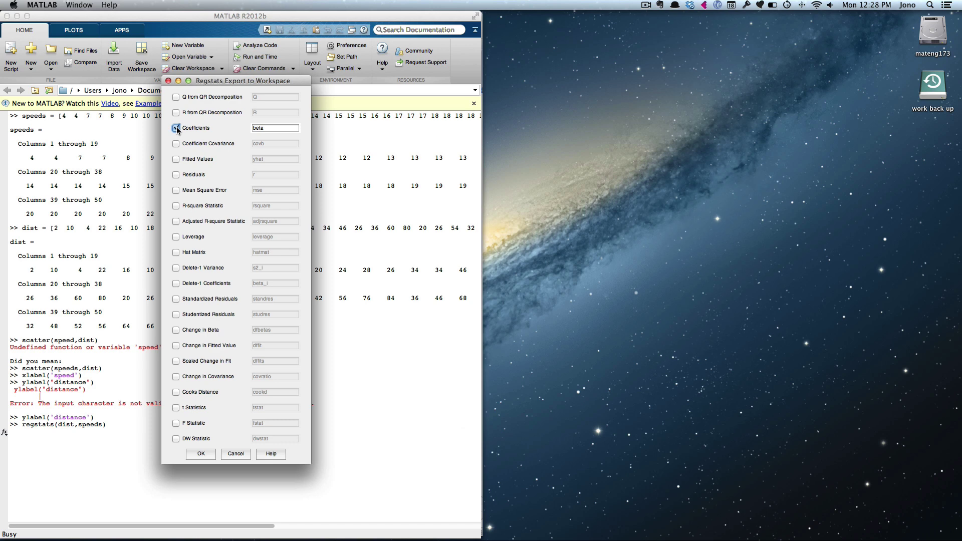
key(super+Tab)
key(super+Tab)
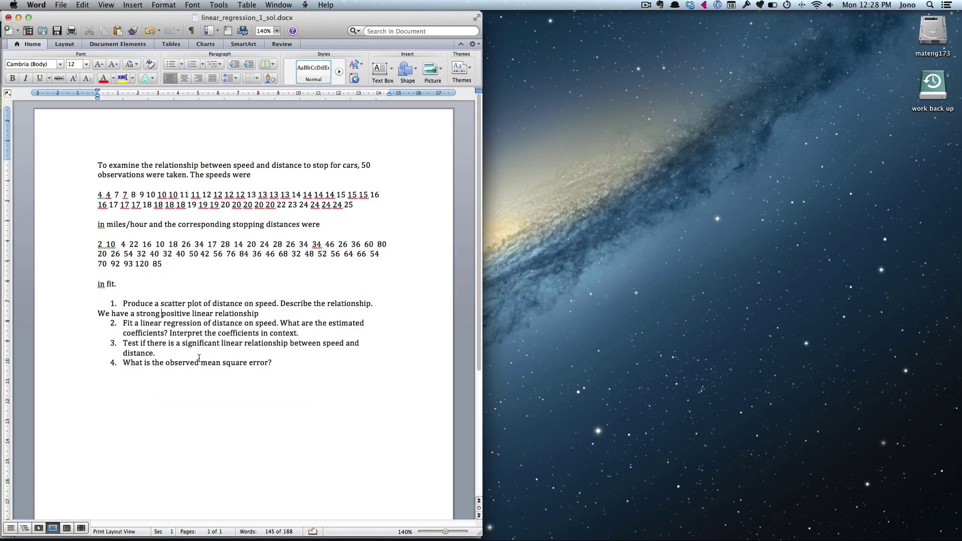
key(super+Tab)
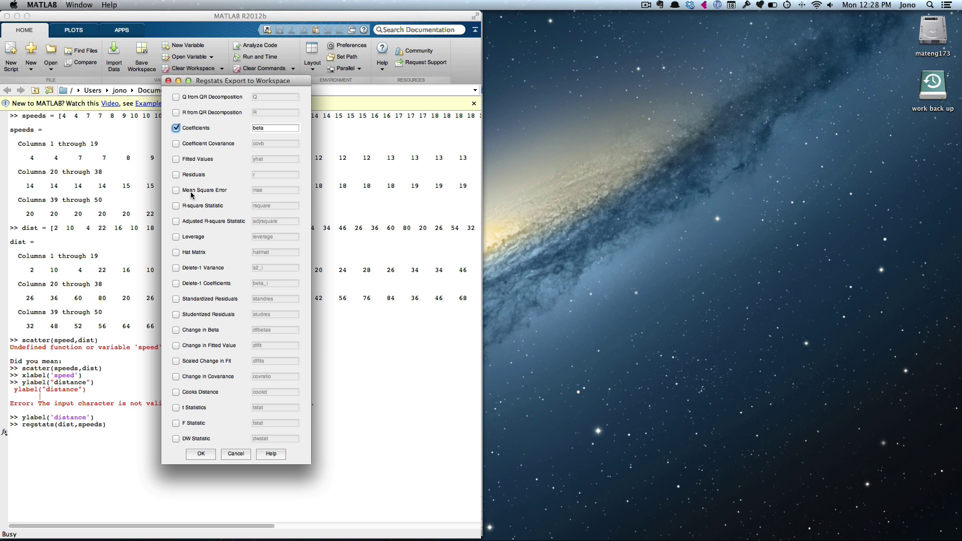
click(176, 191)
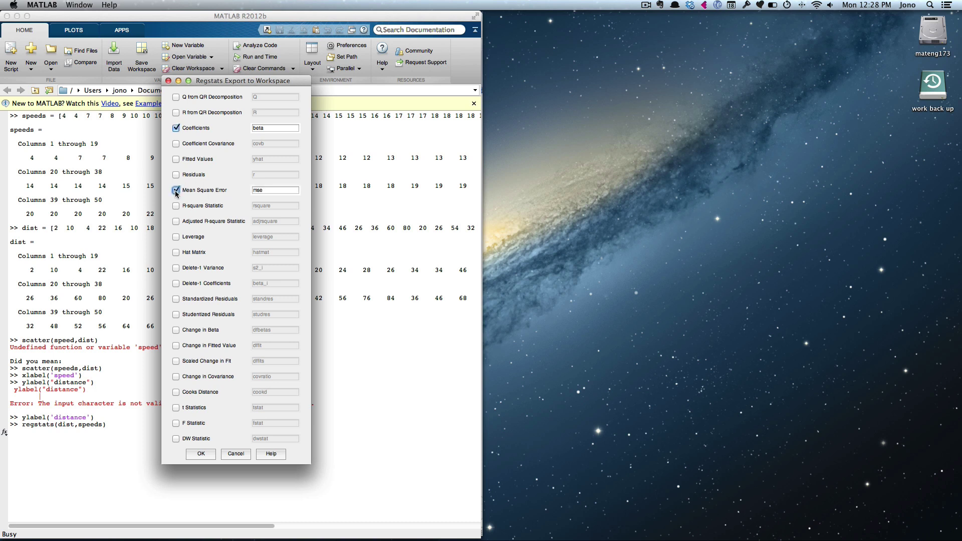
click(175, 408)
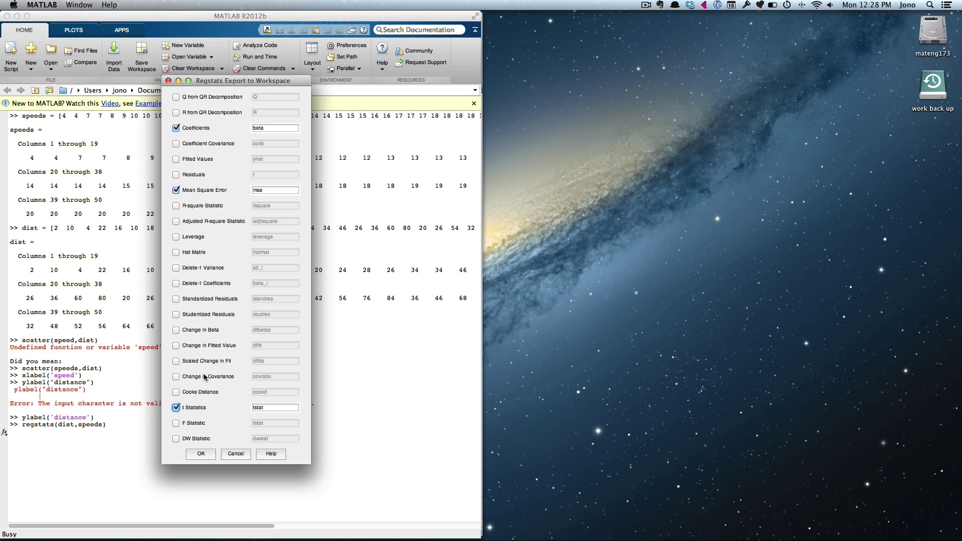
click(201, 453)
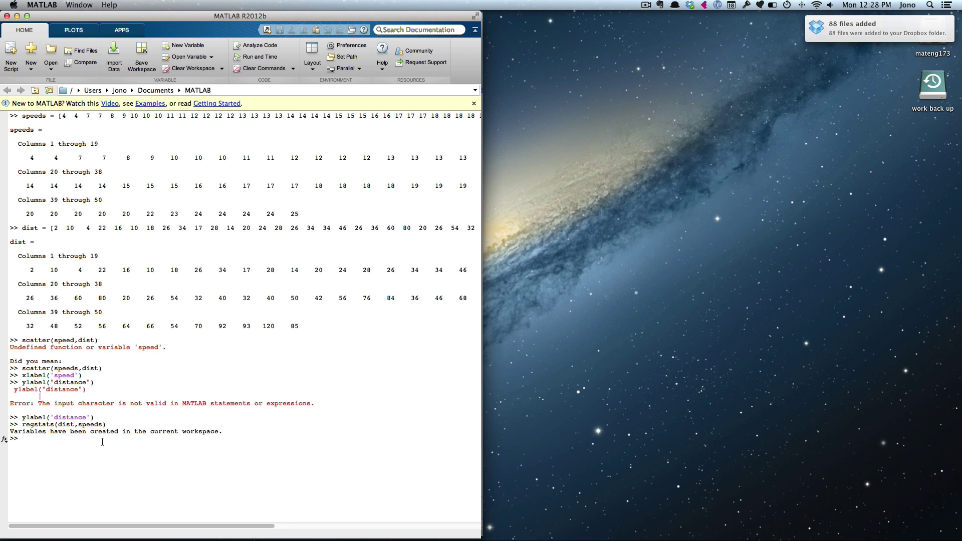
Display beta to read the intercept -17.5791 and slope 3.9324
key(super+Tab)
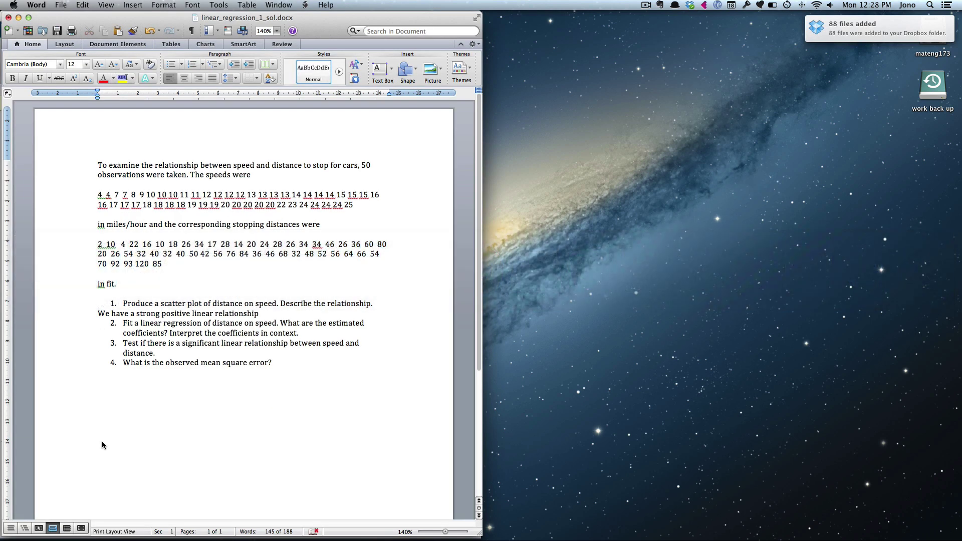
key(super+Tab)
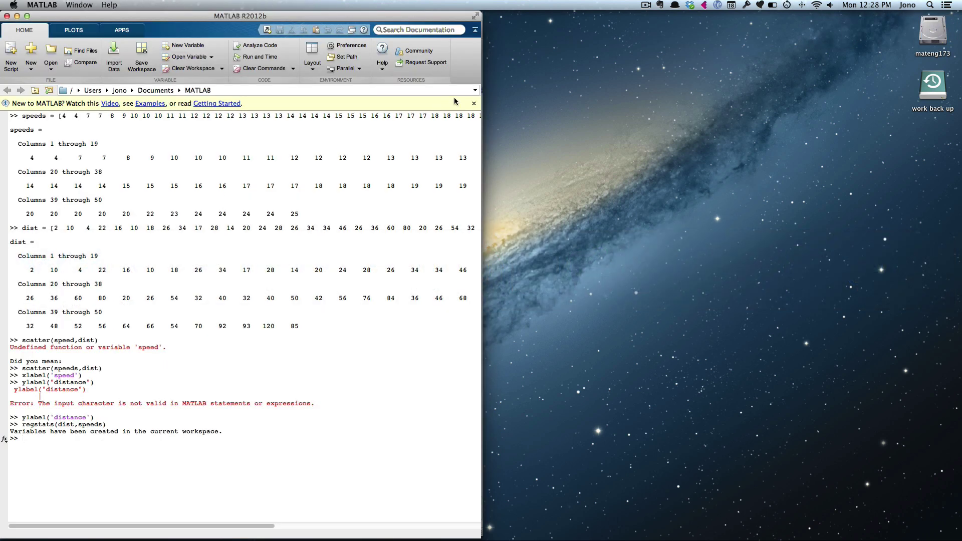
click(475, 91)
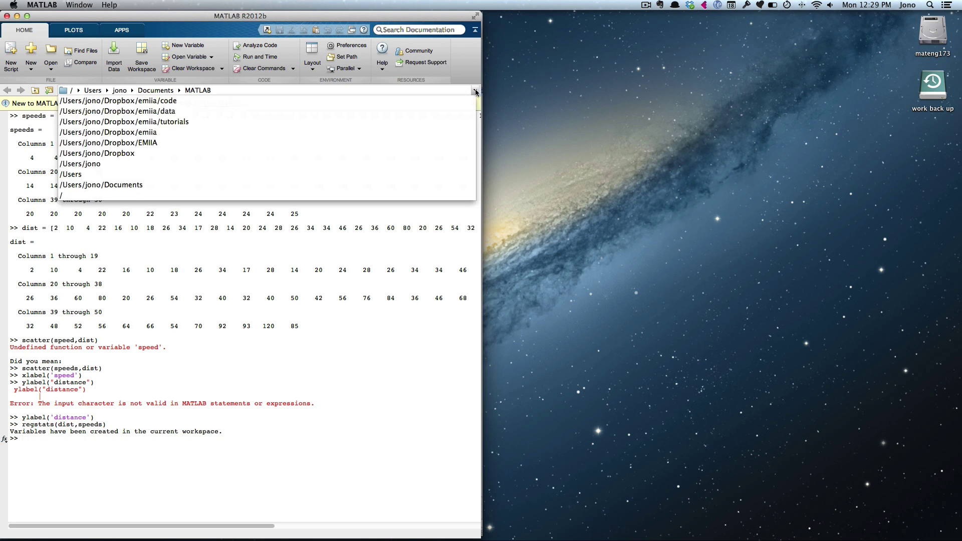
click(475, 90)
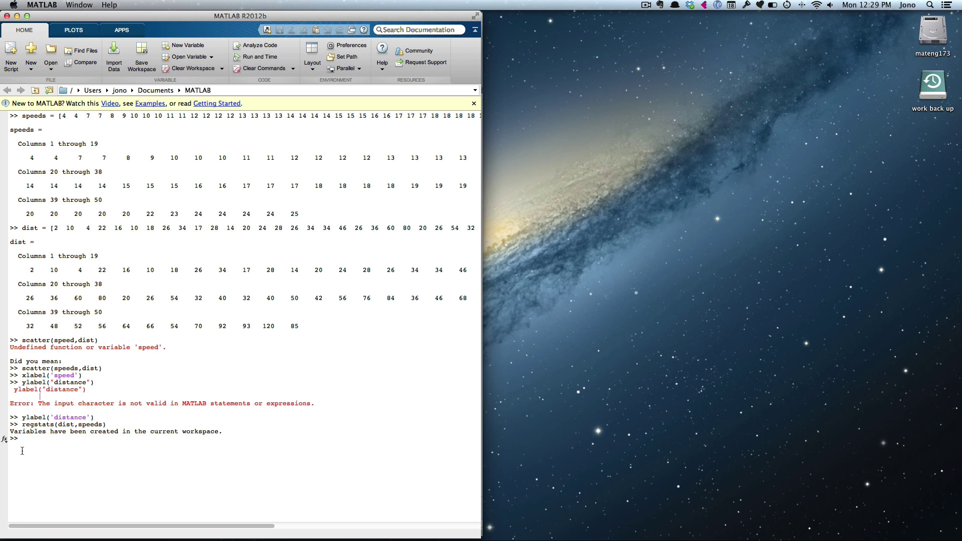
text(beta)
key(Return)
key(super+Tab)
key(super+Tab)
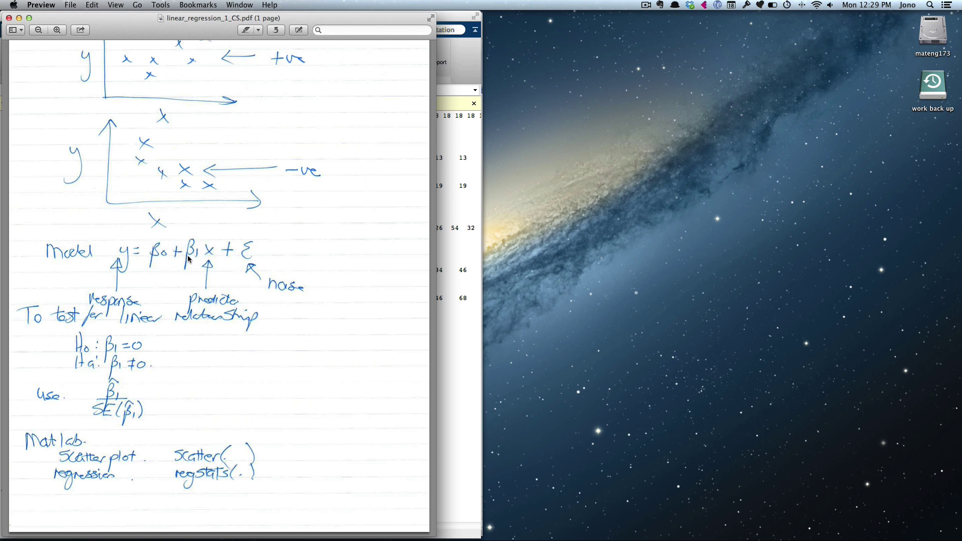
key(super+Tab)
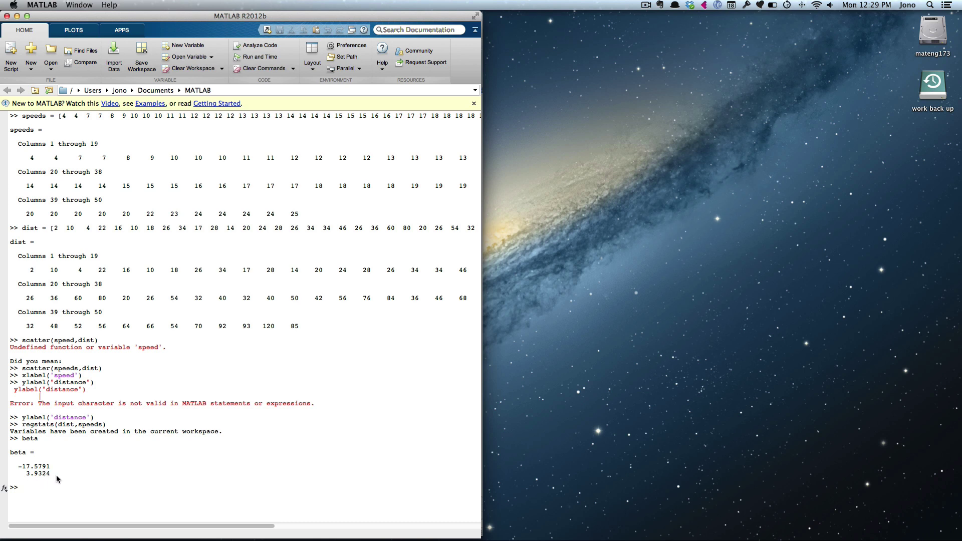
Under question 2, write 'The estimate of the intercept is -17.5791' using the copied value
drag(18, 467, 53, 467)
click(55, 456)
key(super+Tab)
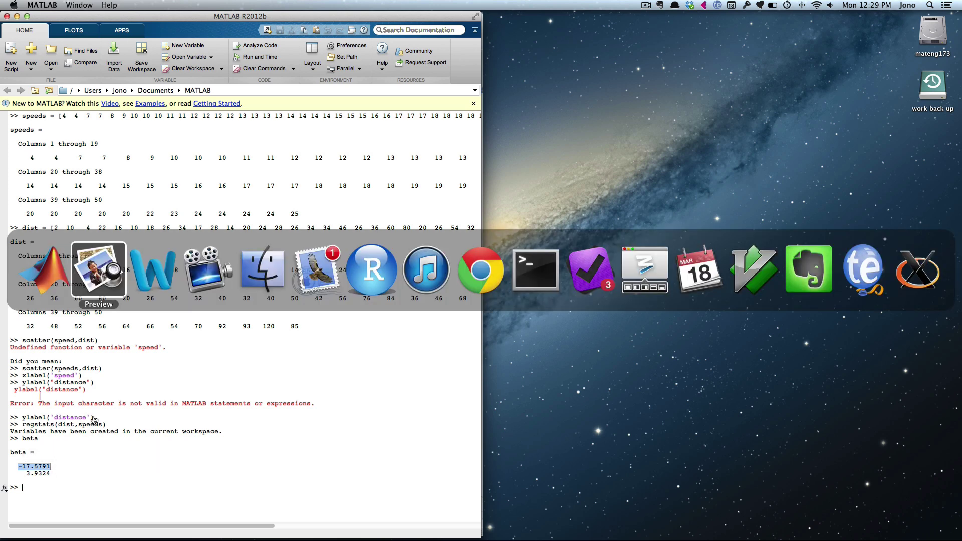
key(super+Tab)
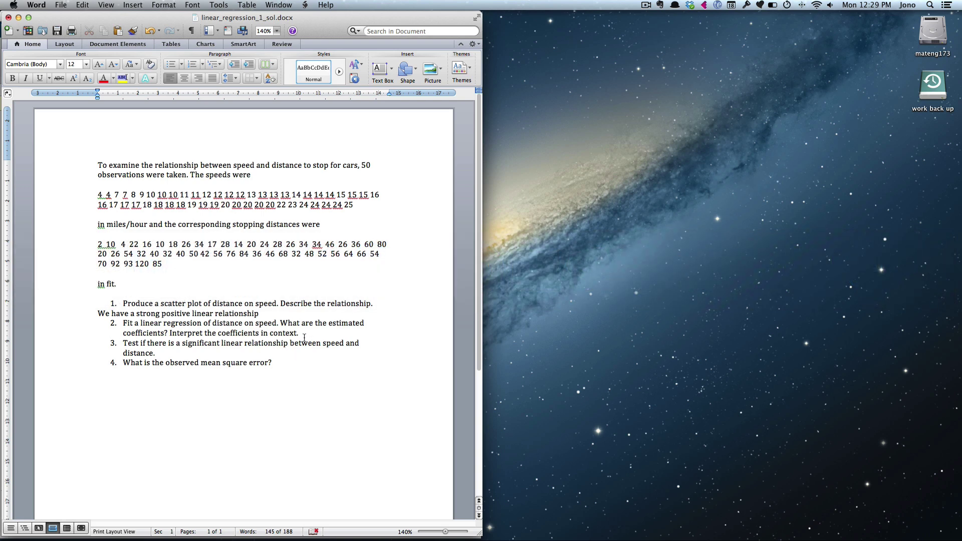
key(Return)
key(BackSpace)
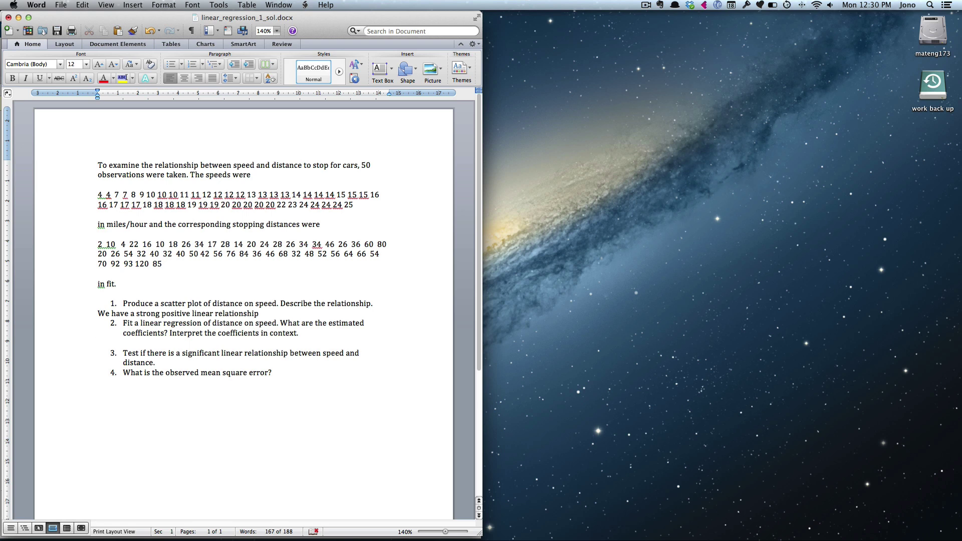
text(The estaimte of)
key(BackSpace)
key(BackSpace)
key(BackSpace)
key(BackSpace)
text(imate of the intercept)
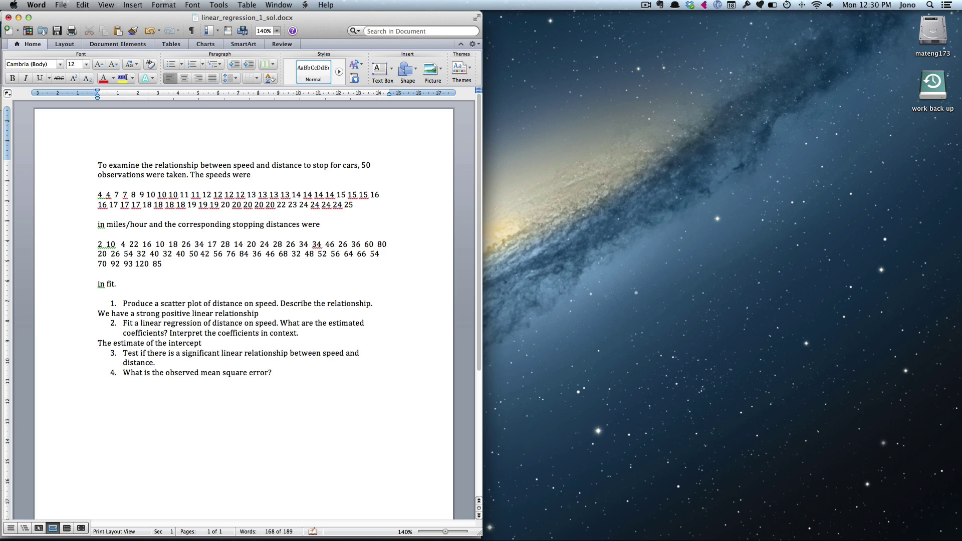
text( is)
key(alt+super+c)
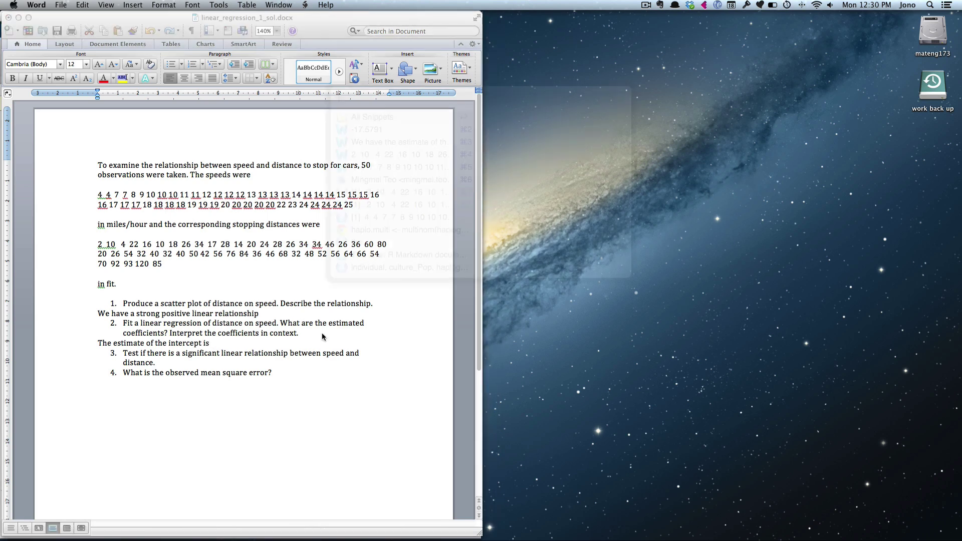
key(Return)
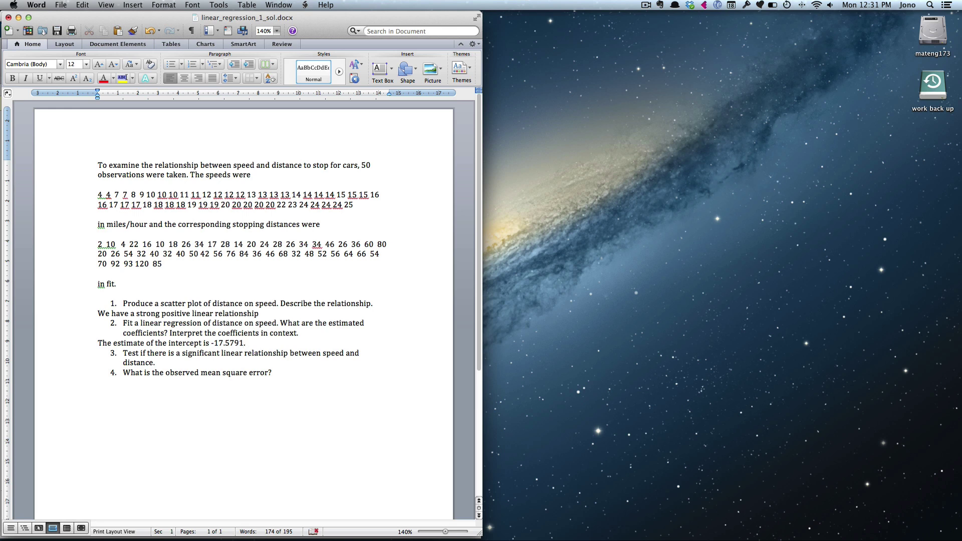
Add that at 0 miles per hour the expected stopping distance of -17.5791 is nonsense
text(If the speed was 0 miles per hour)
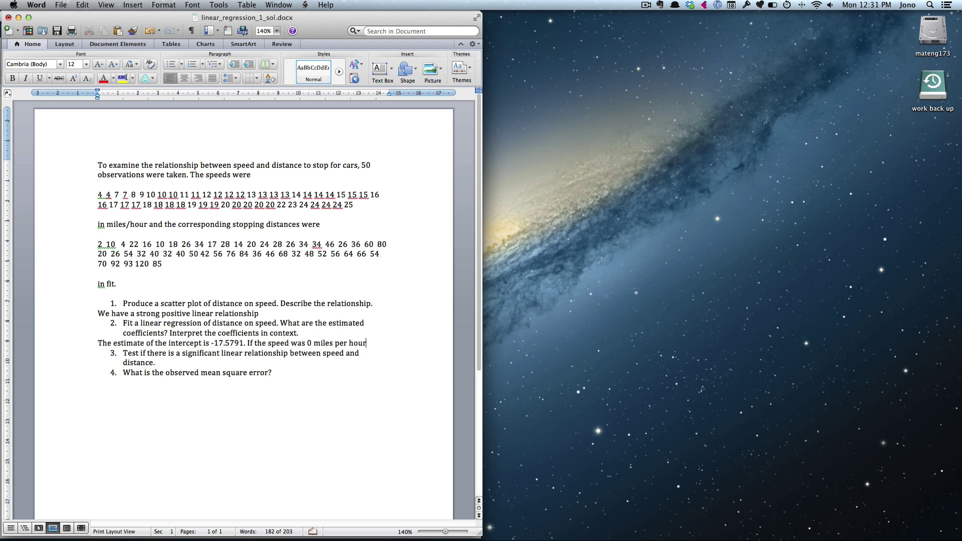
text(, then the)
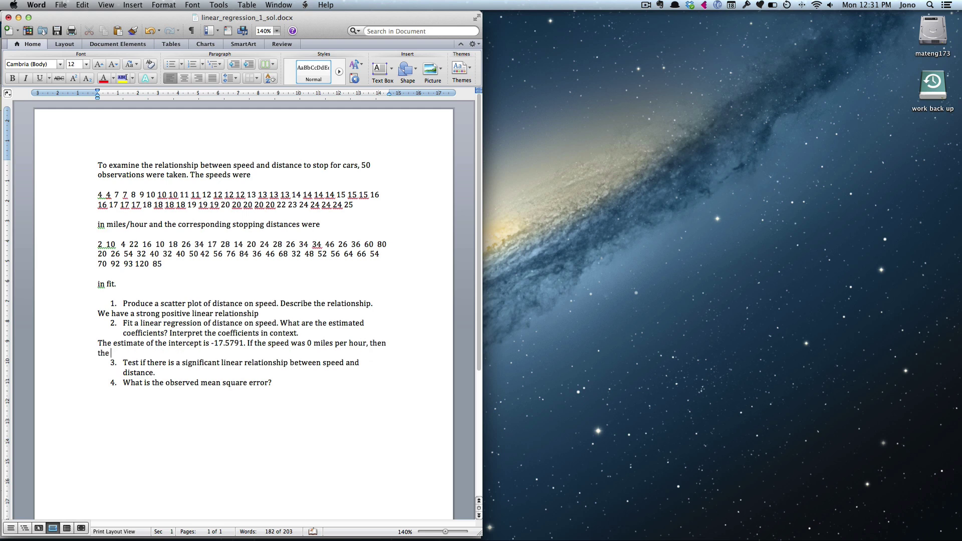
text( expec)
text(d time to stop is -17)
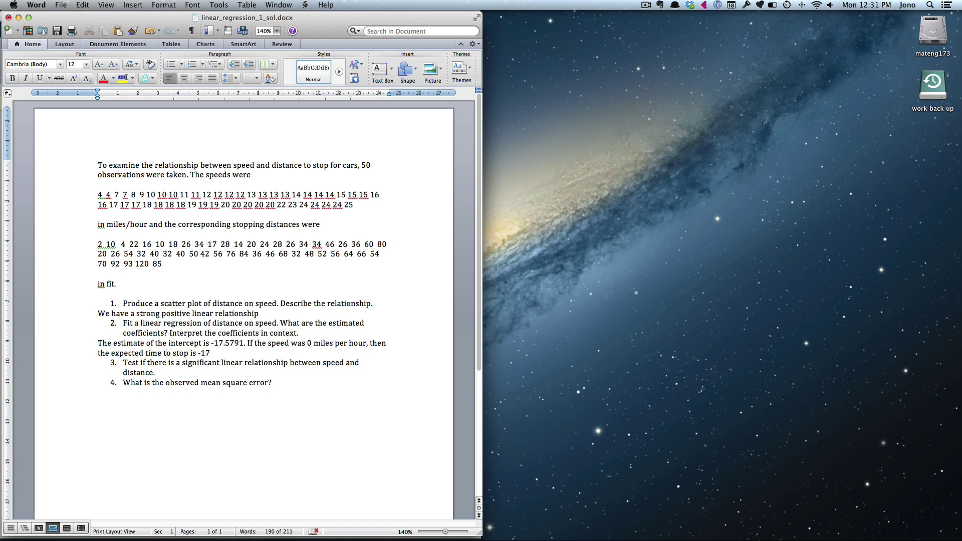
click(162, 352)
key(BackSpace)
key(BackSpace)
key(BackSpace)
key(BackSpace)
text(distance to stop is -17.5791)
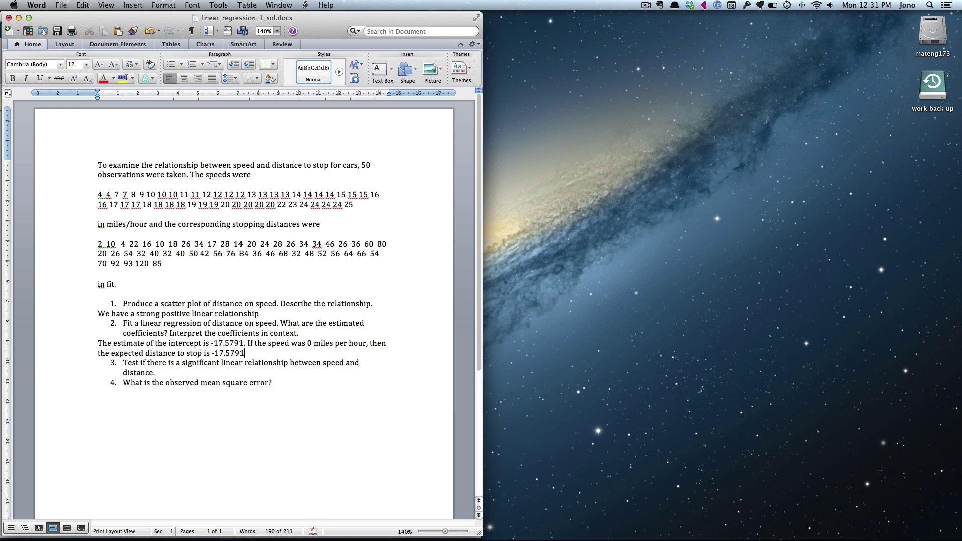
text(. This is obviou)
text(ly)
key(BackSpace)
key(BackSpace)
text(sly)
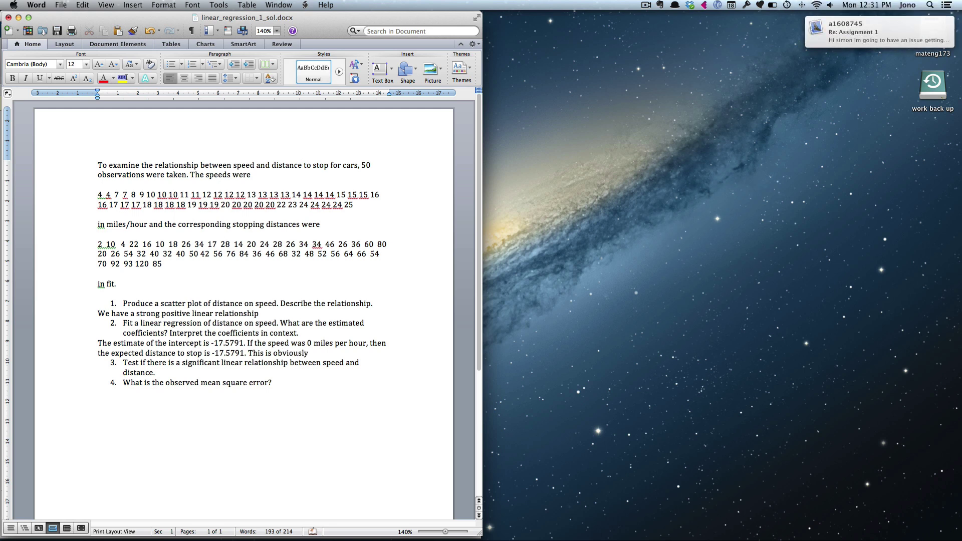
text( nonsense.)
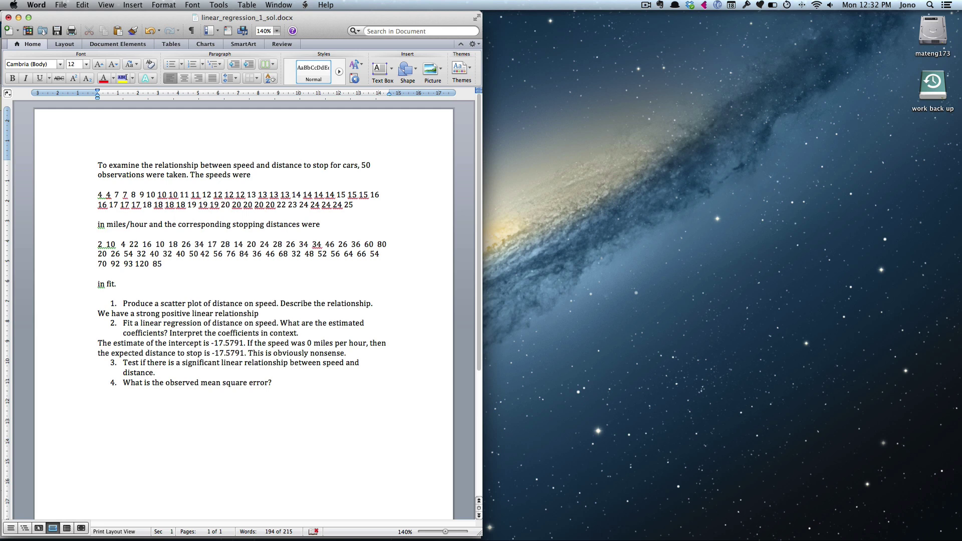
Add the line 'The estimate of the slope is 3.9324', taking the value from MATLAB
key(Return)
text(The es)
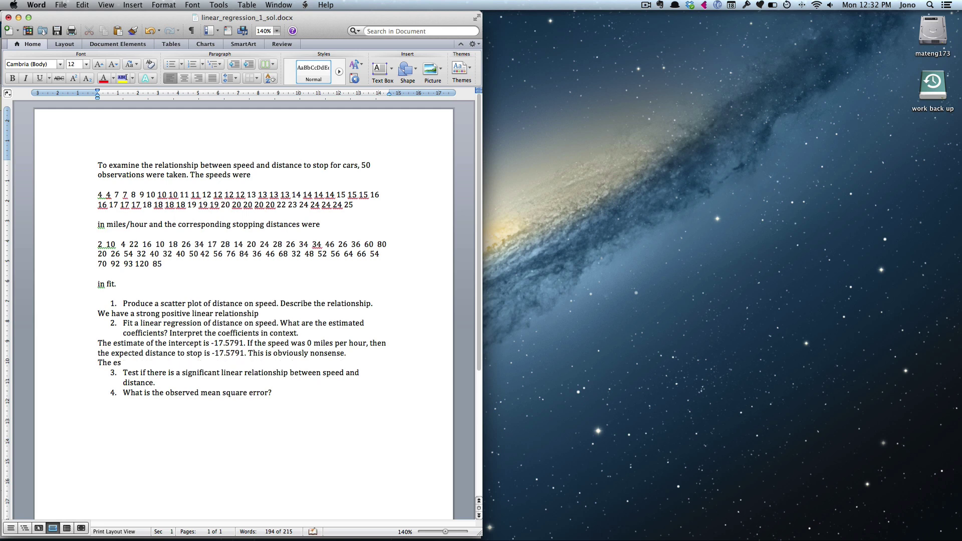
text(timate of the slope is)
key(super+Tab)
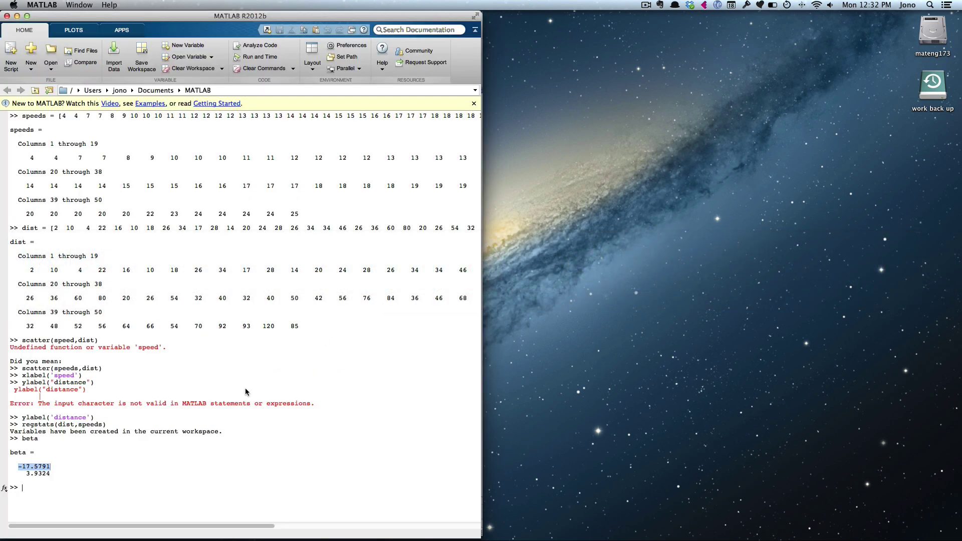
drag(26, 473, 56, 474)
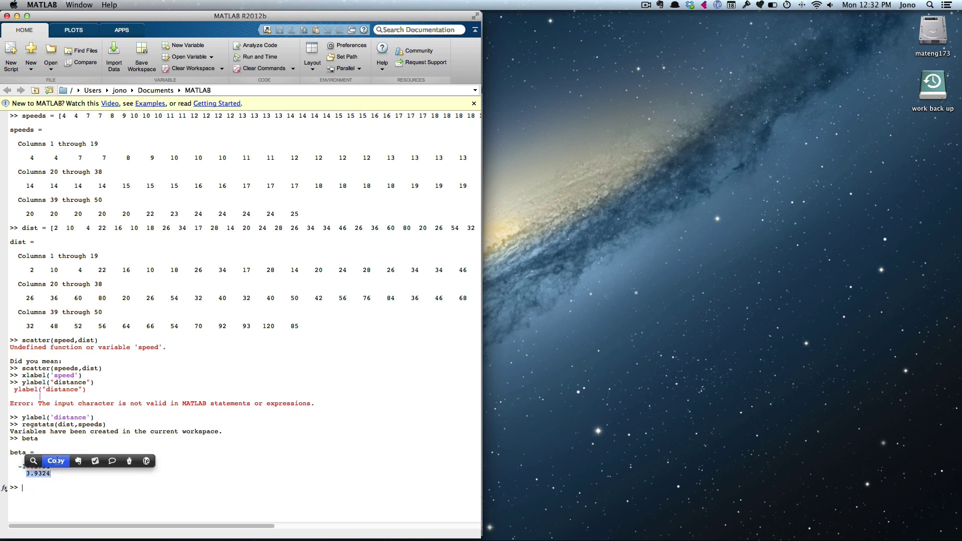
key(super+Tab)
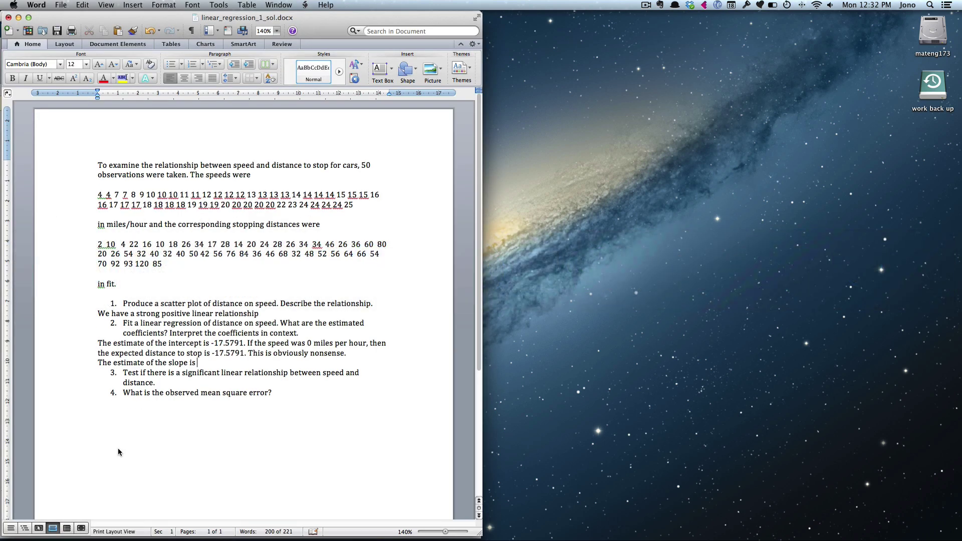
key(super+v)
Explain that each extra 1 mile per hour increases stopping distance by about 3.9324 ft
text(. If the speed increases)
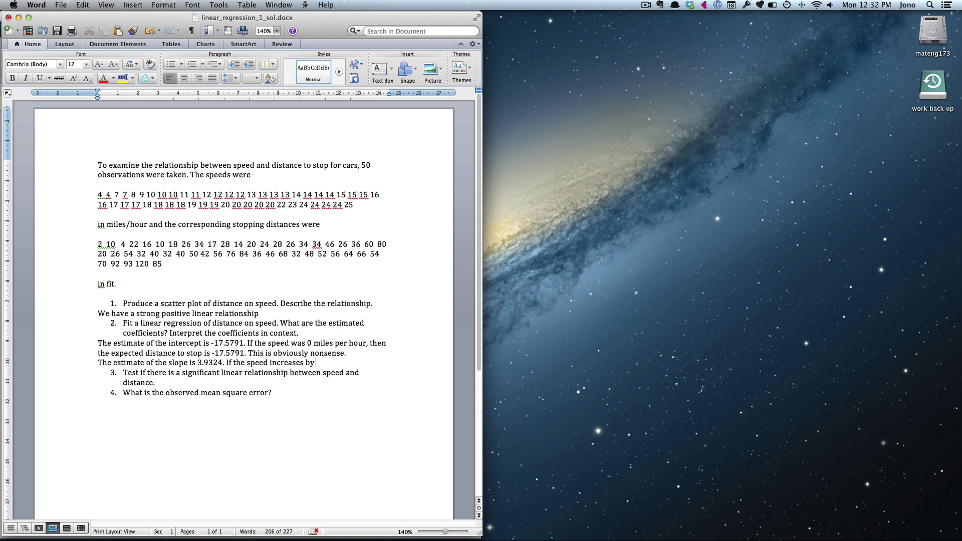
text(by 1 piles p)
key(BackSpace)
key(BackSpace)
key(BackSpace)
key(BackSpace)
key(BackSpace)
text(mile per hour, then w)
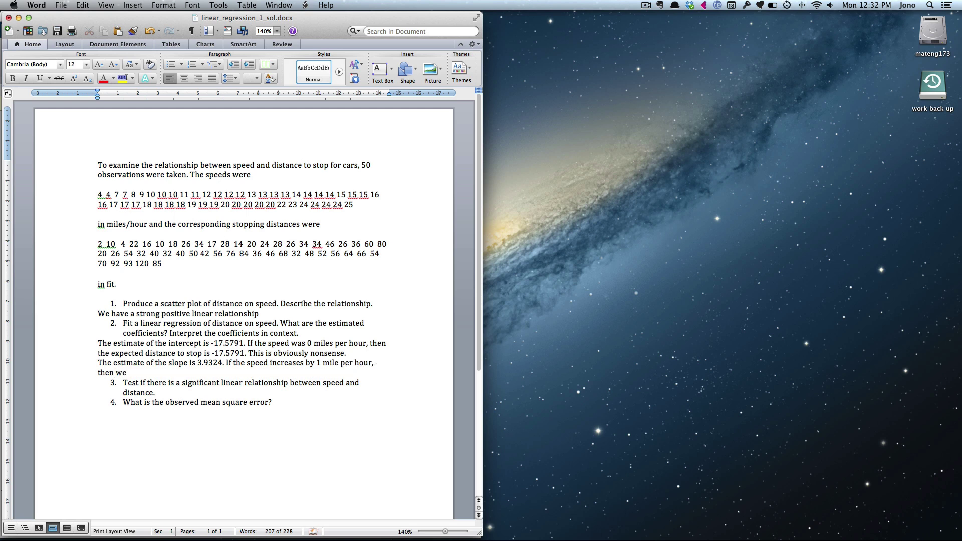
text( expect that the distance to stop woul di)
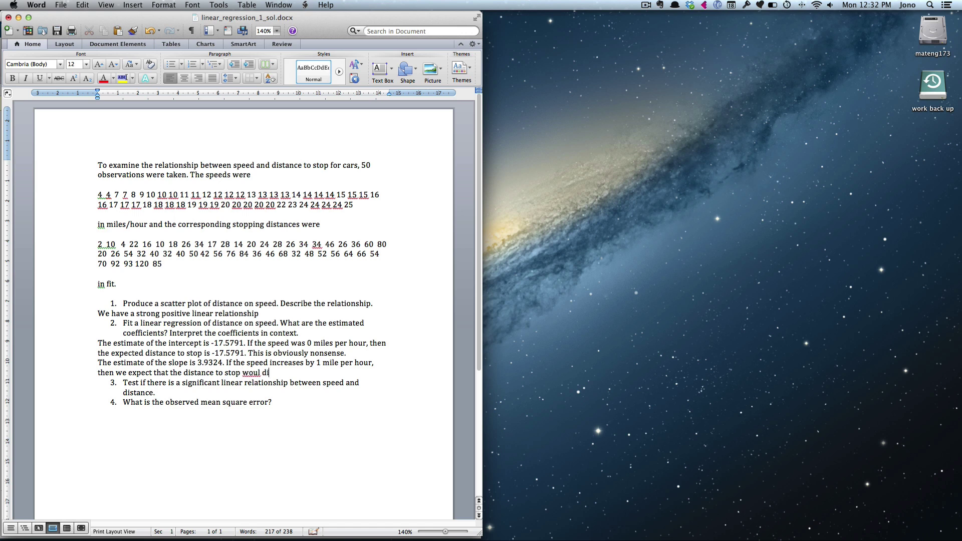
text(d increase by 3.9324 ft)
key(super+Tab)
key(super+Tab)
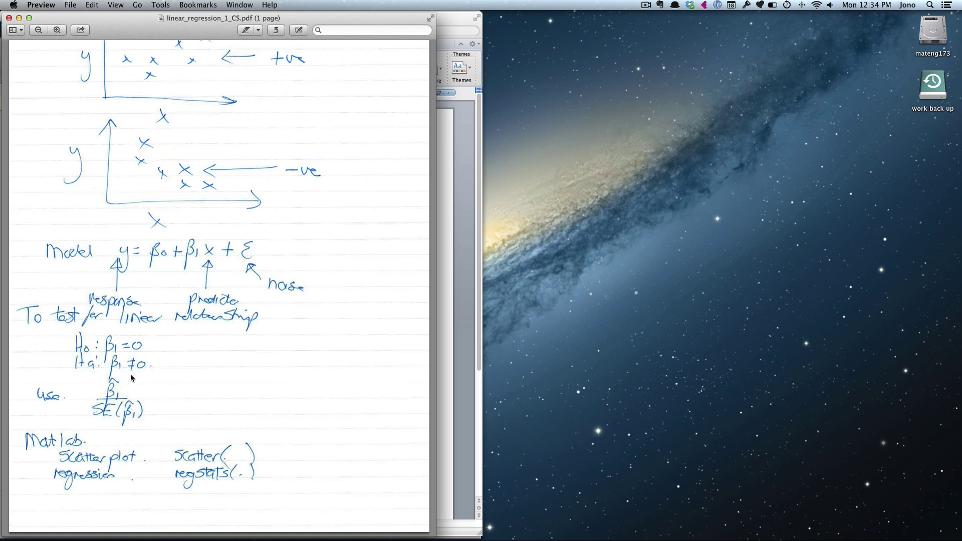
key(super+Tab)
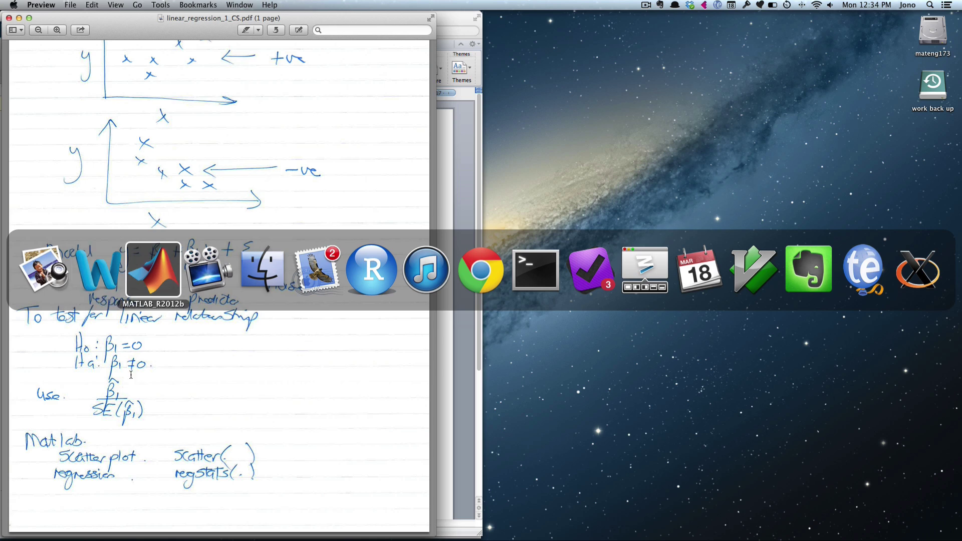
key(super+Tab)
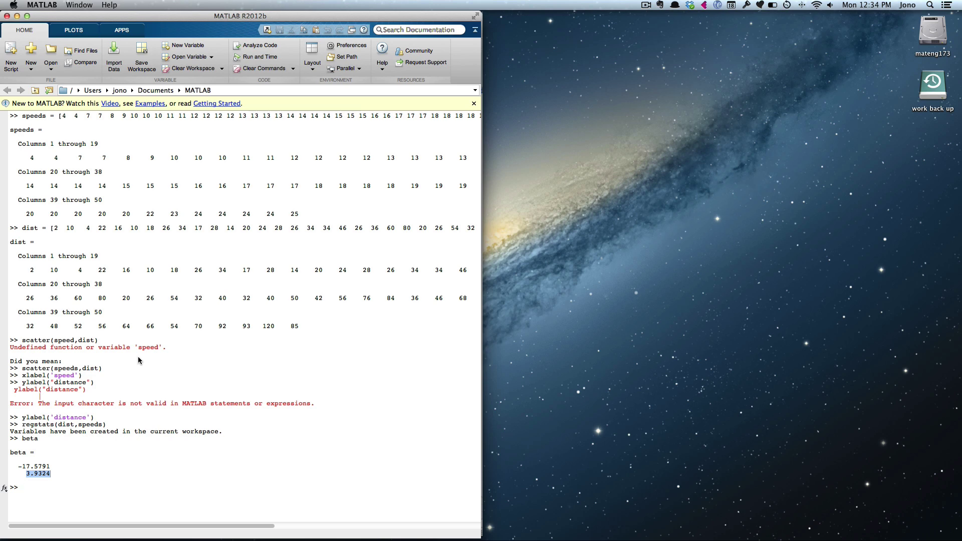
key(super+Tab)
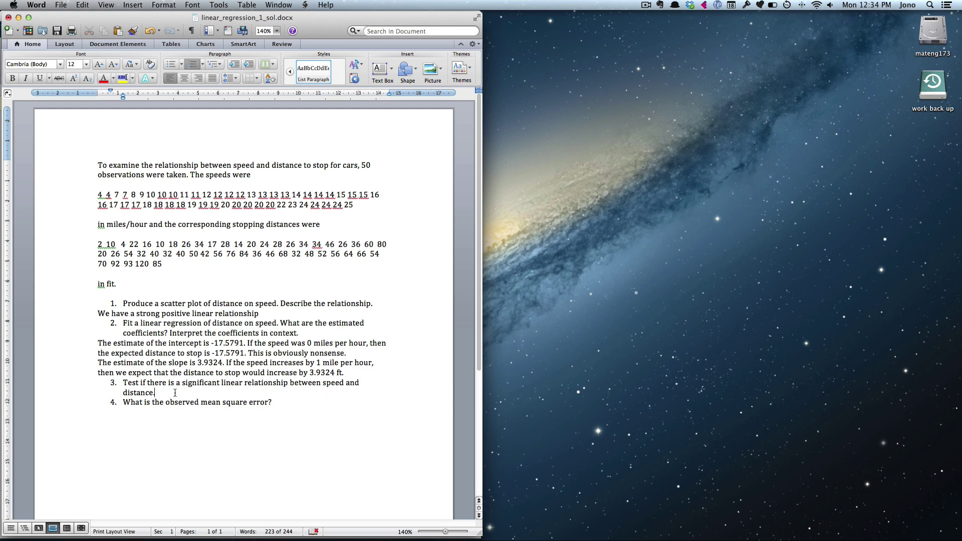
Enter the hypotheses H0: β1 = 0 and Ha: β1 ≠ 0 as equations under question 3
key(Return)
key(Return)
key(ctrl+equal)
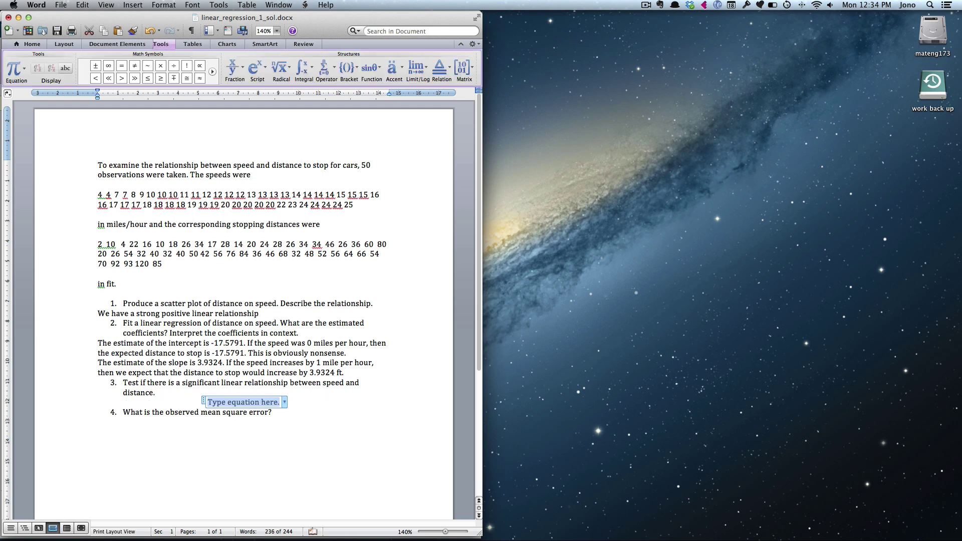
text(H_0:eta_1)
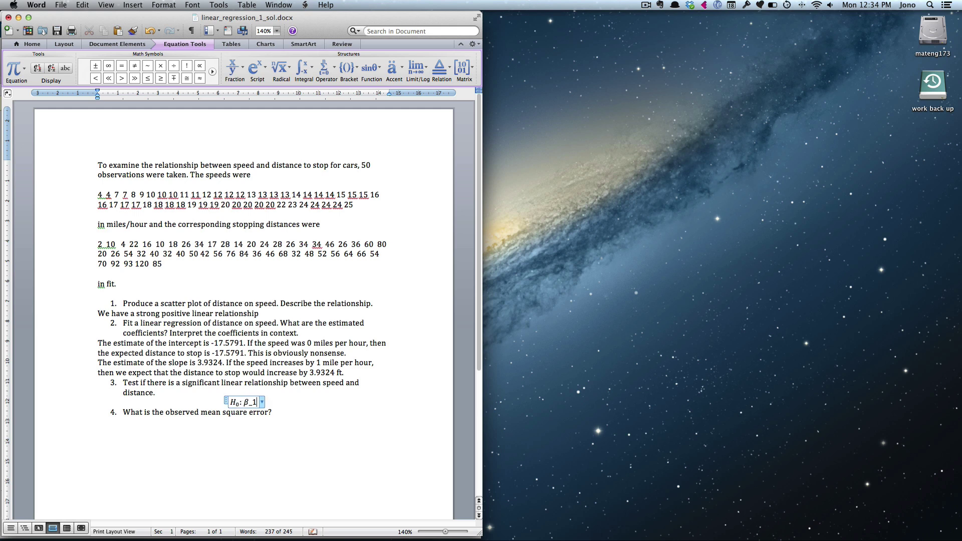
text( =0)
key(Return)
key(ctrl+equal)
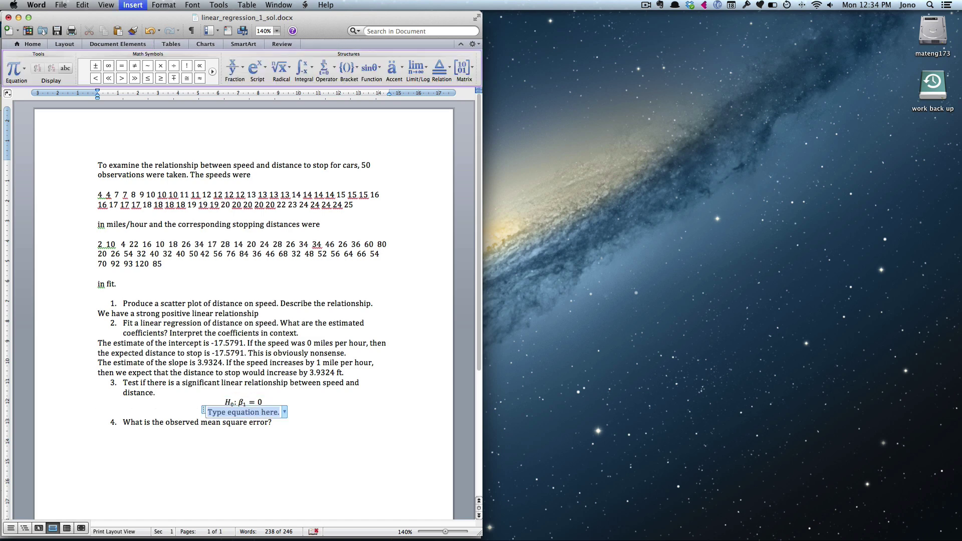
text(H_a:)
text(eta)
text(_1)
text(  e )
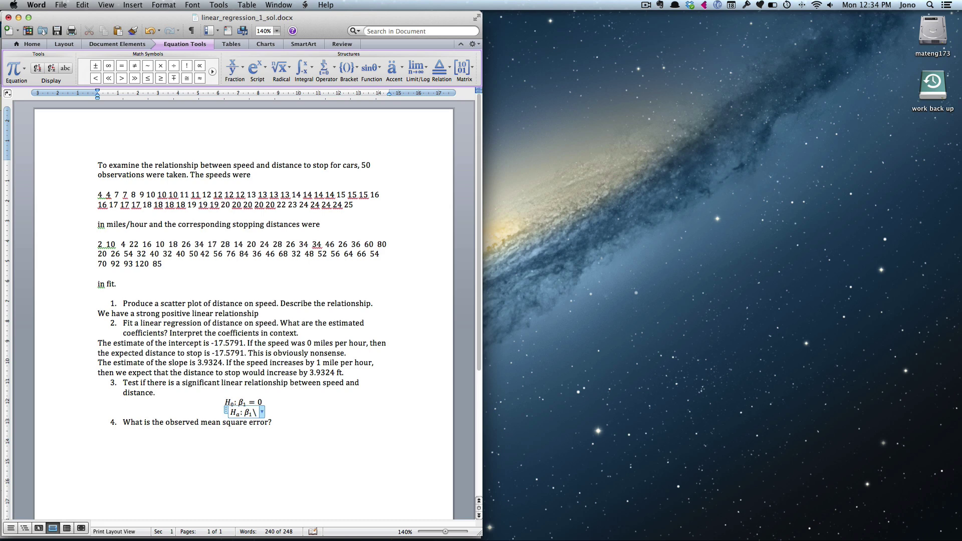
text(0)
key(Return)
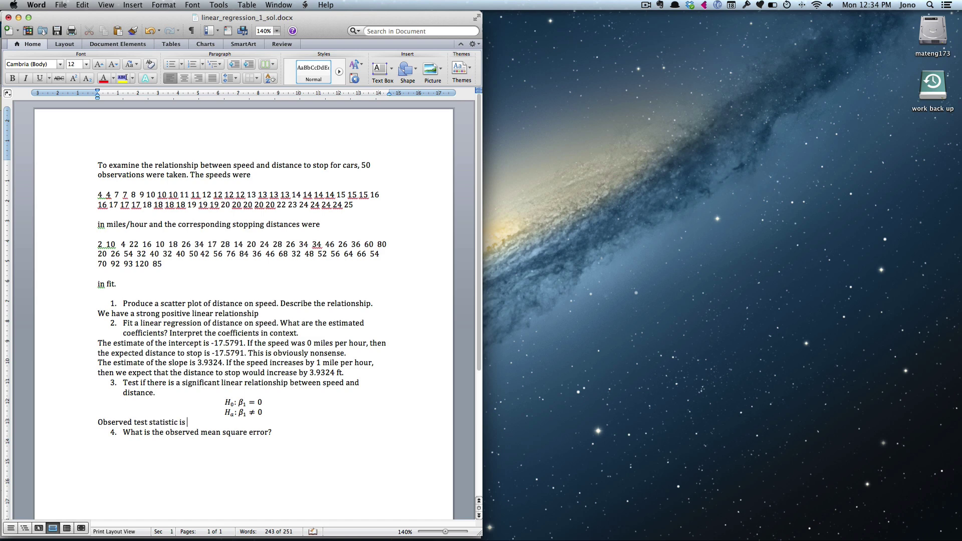
Return to MATLAB and review the tstat structure's beta, se, t, pval and dfe fields
key(super+Tab)
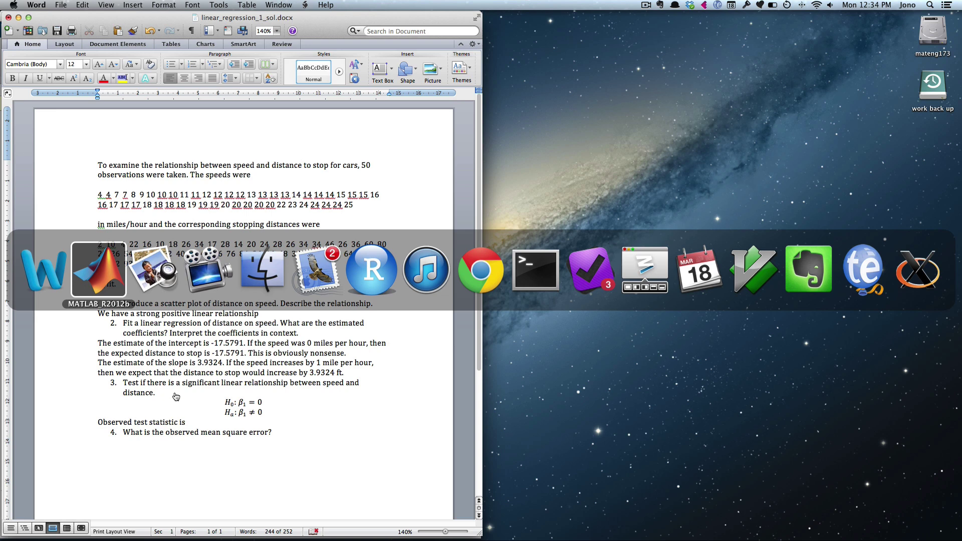
key(super+Tab)
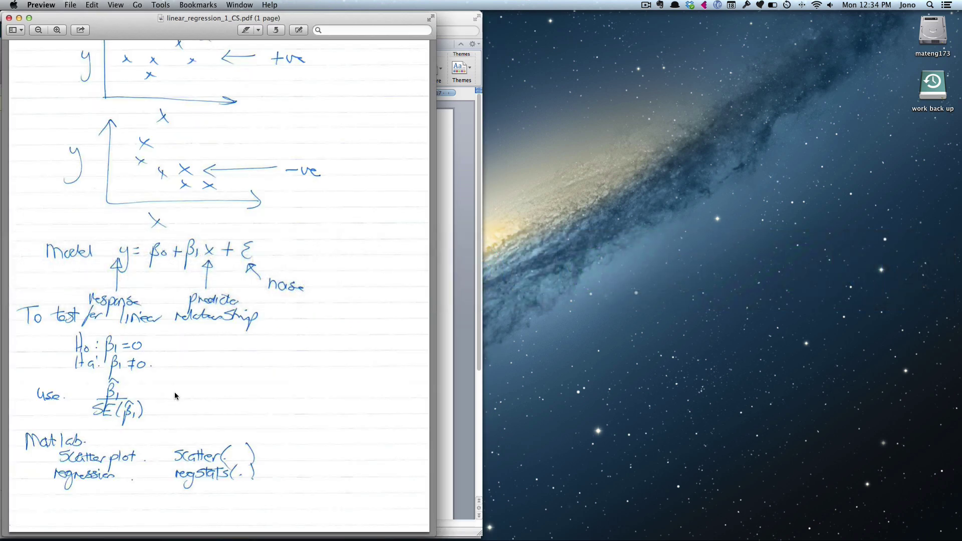
key(super+Tab)
key(super+Tab)
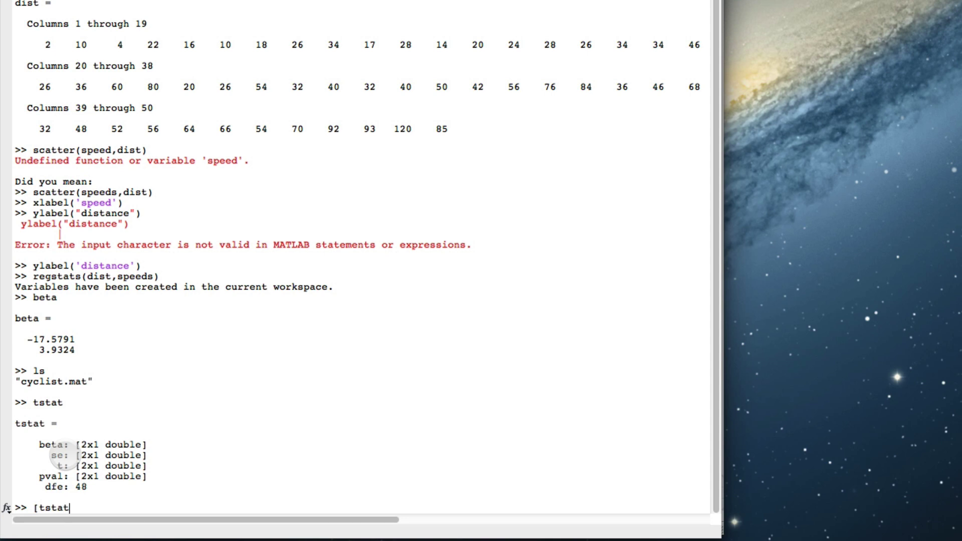
scroll(55, 457, up, 1)
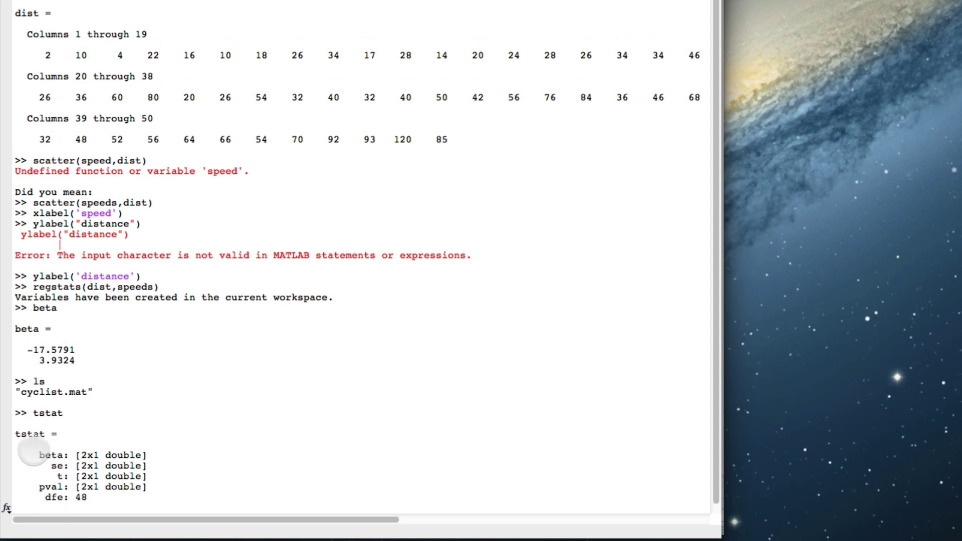
scroll(48, 459, down, 1)
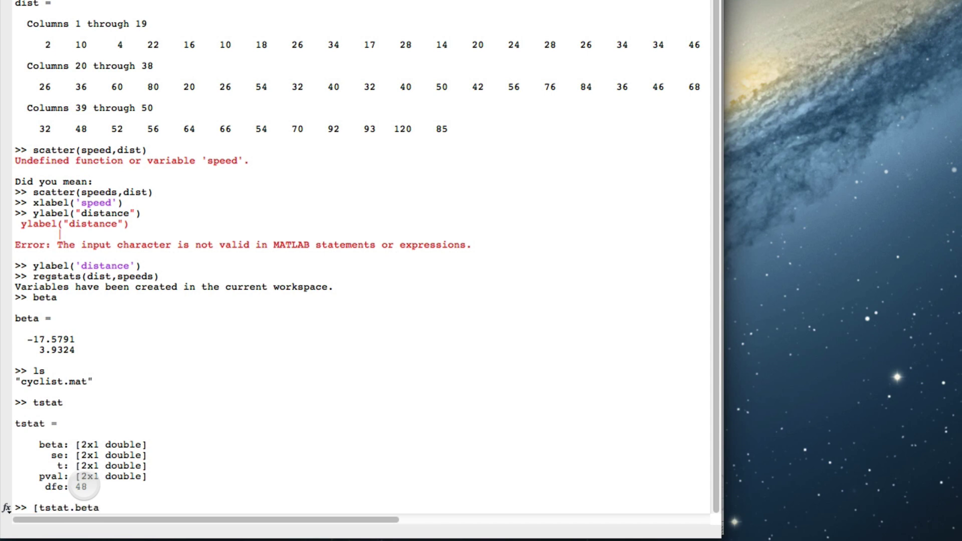
Tabulate [tstat.beta tstat.se tstat.t tstat.pval], giving the slope t = 9.4640 and p = 0.0000
text(tstat.se)
text(tstat.se tstat.t tstat.p)
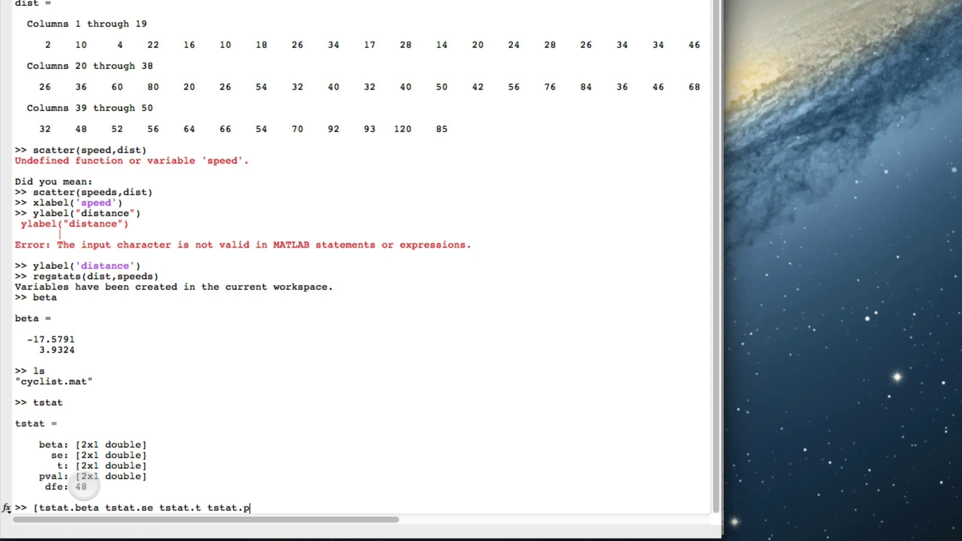
text(val])
key(Return)
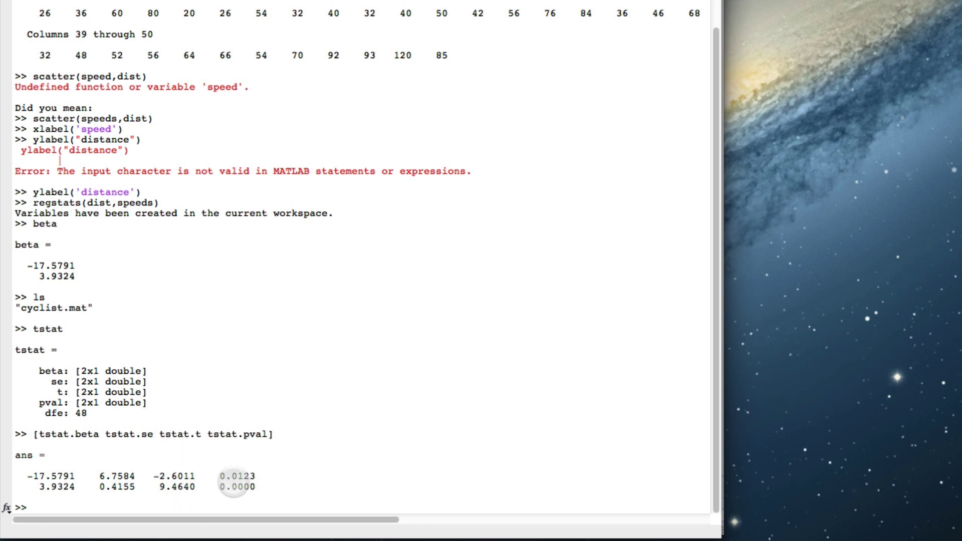
key(super+Tab)
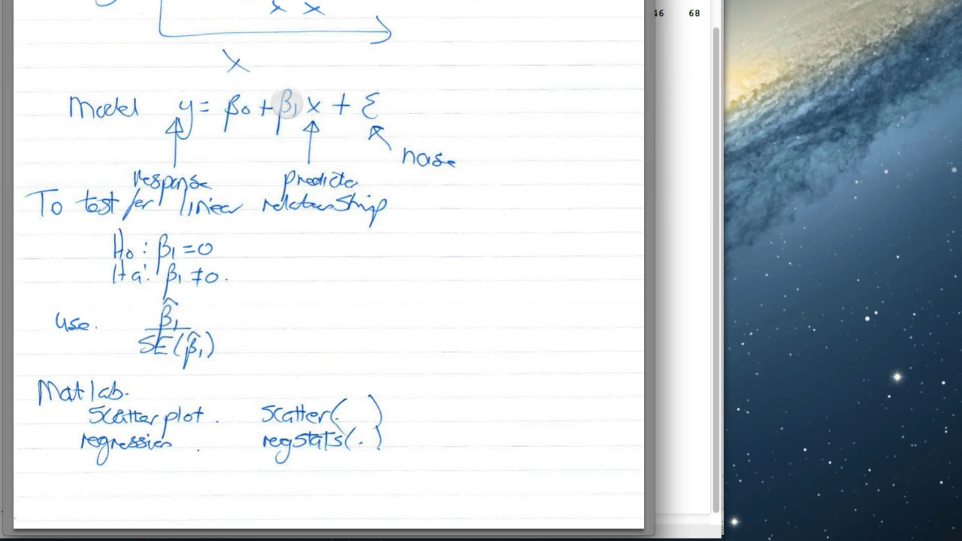
key(super+Tab)
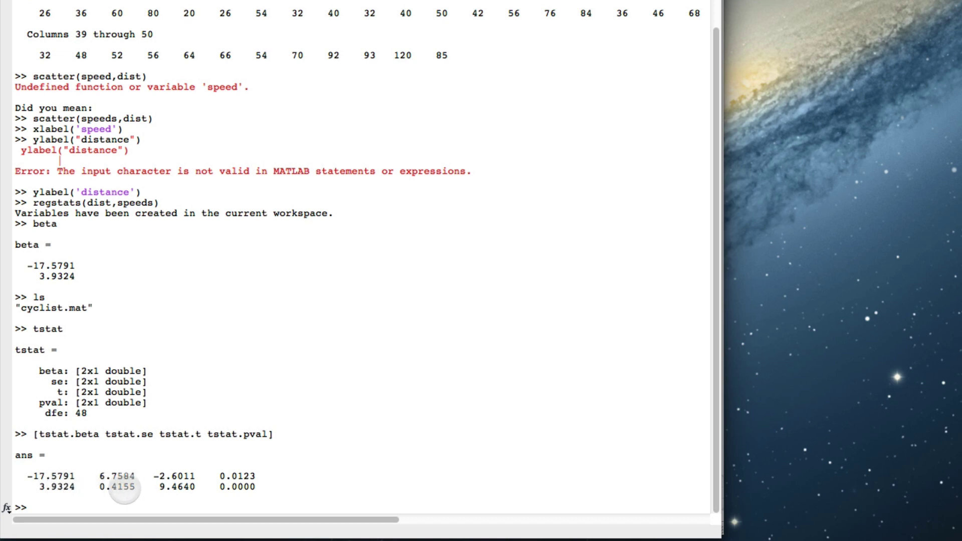
key(super+Tab)
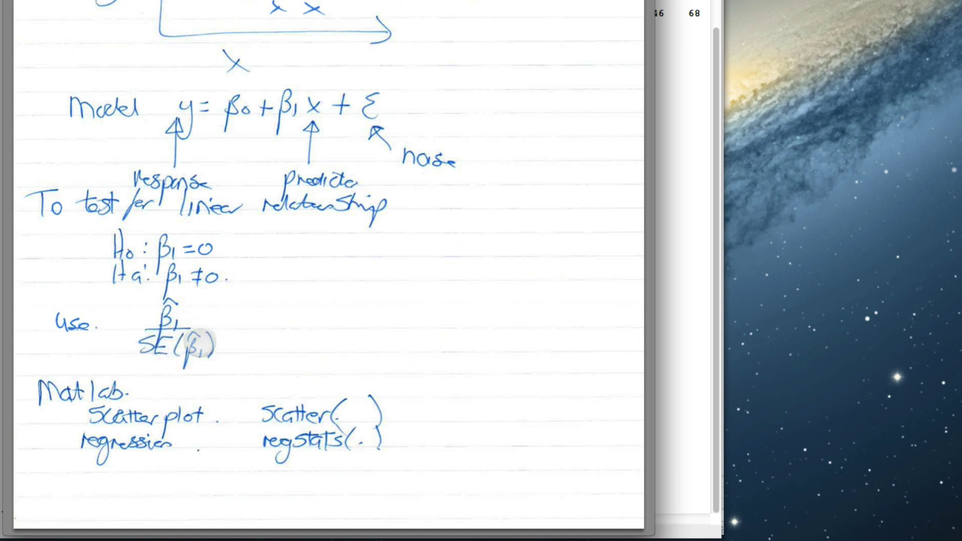
key(super+Tab)
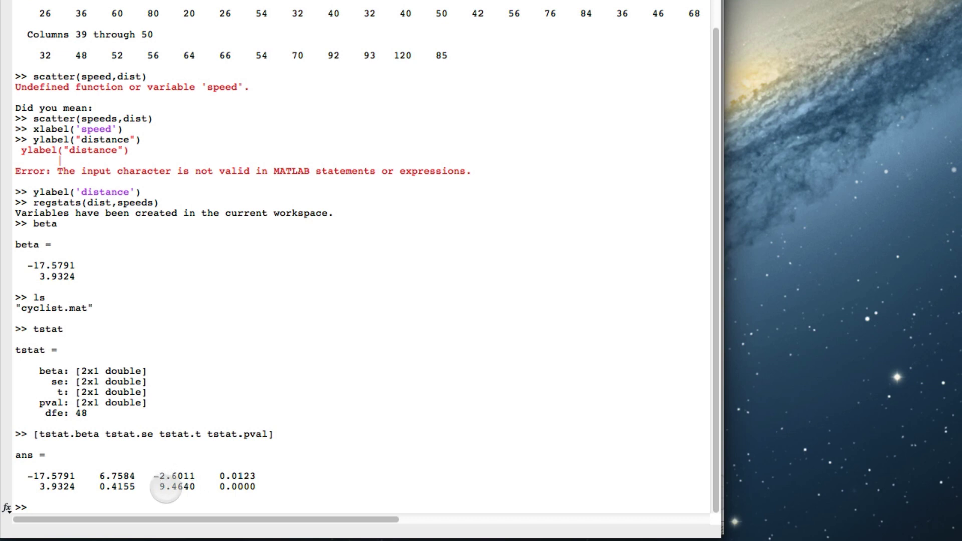
Paste the slope's t-statistic 9.4640 into the question 3 answer, followed by 'with a P-value of'
drag(159, 486, 196, 487)
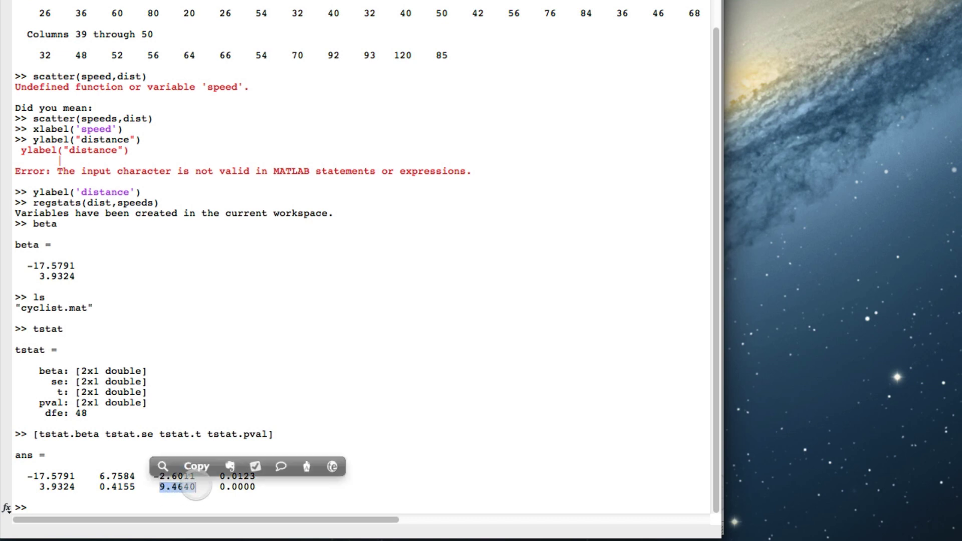
click(198, 467)
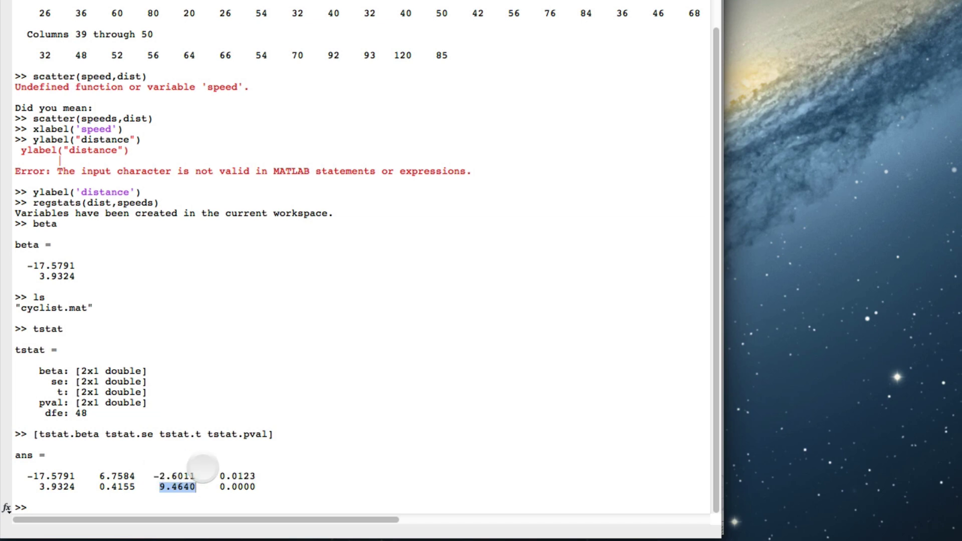
key(super+Tab)
key(super+Tab)
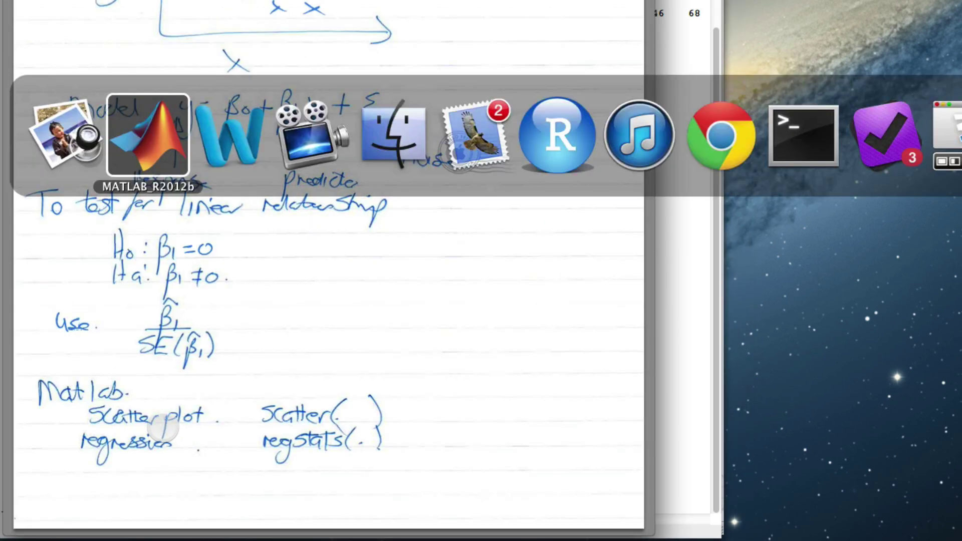
key(super+Tab)
key(super+v)
text(with)
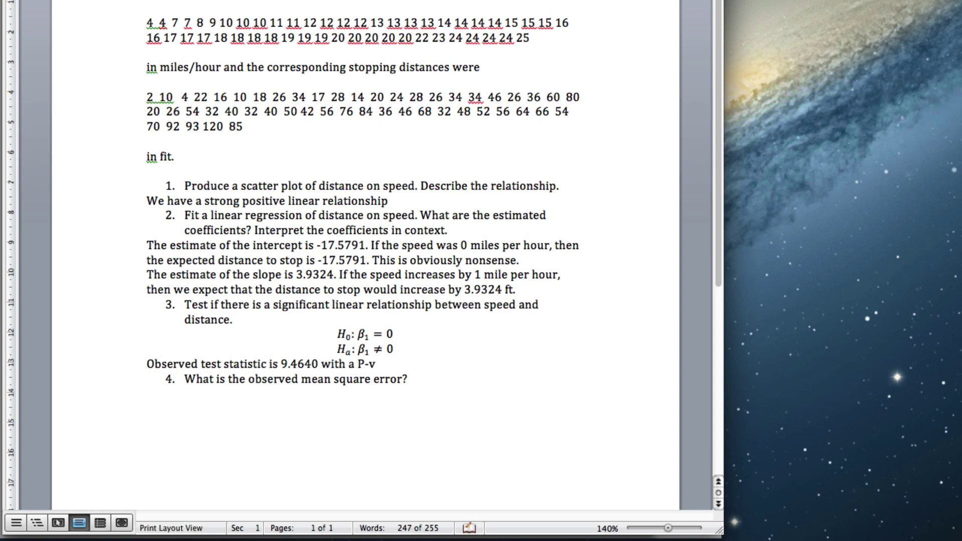
Back in MATLAB's regression output, select the slope's p-value
key(super+Tab)
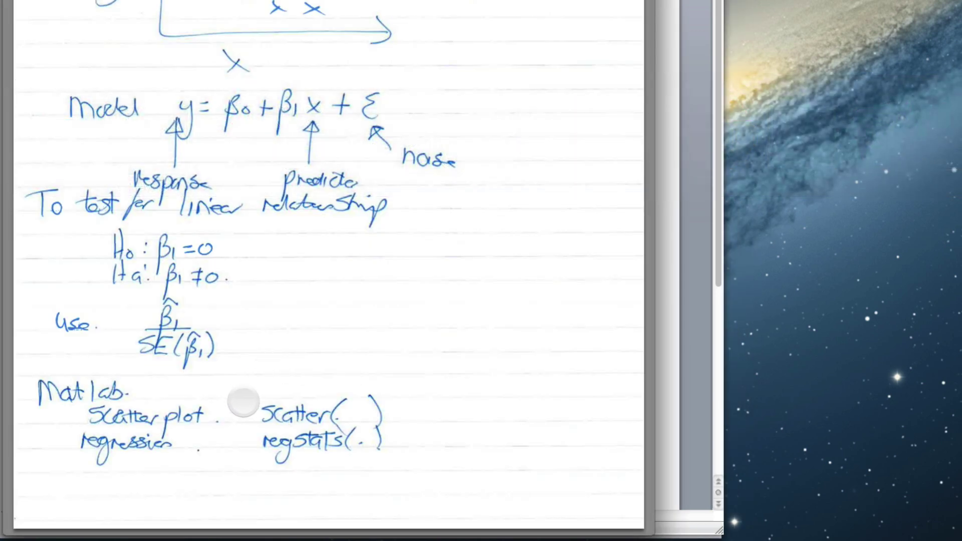
key(super+Tab)
key(super+Tab)
drag(220, 486, 256, 486)
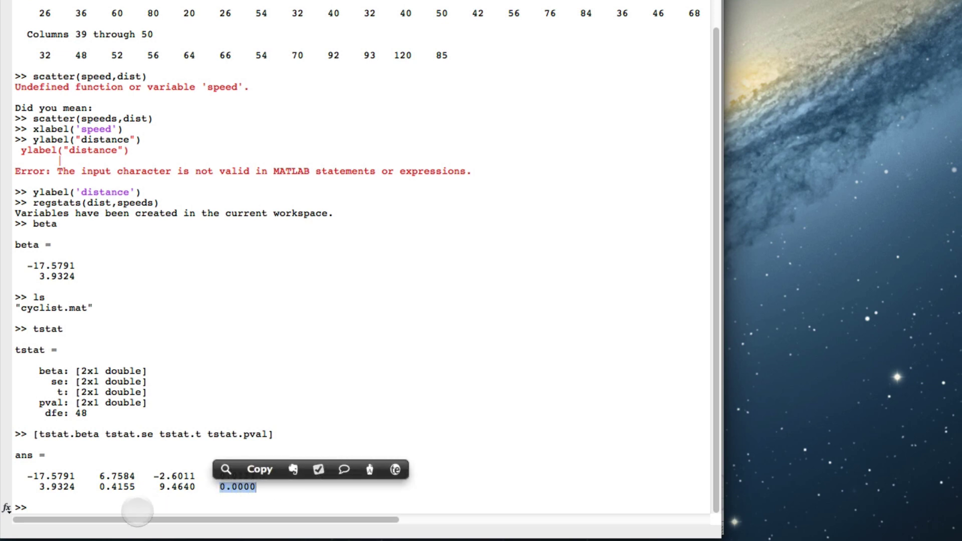
Rerun the coefficient table under format long and copy the slope p-value 0.000000000001490
click(137, 508)
text(forma)
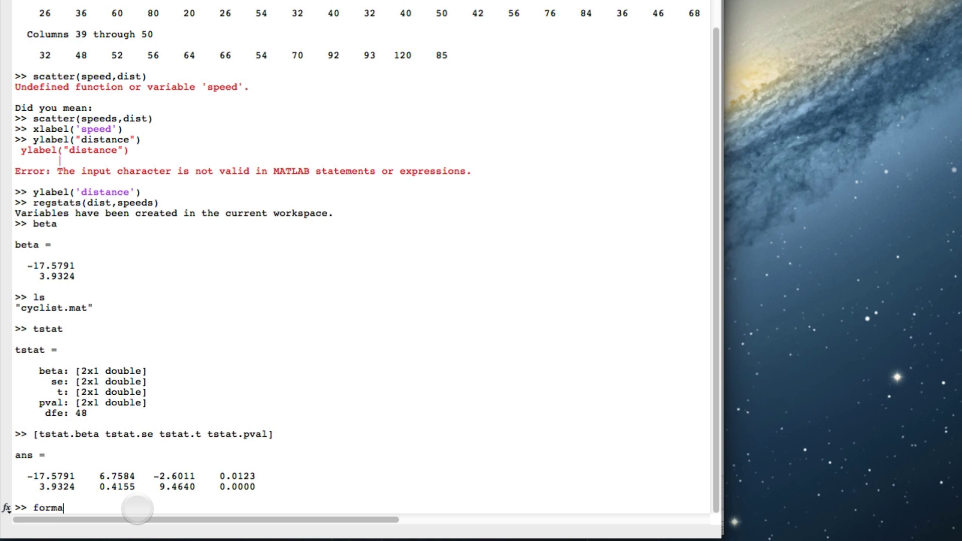
text(t long)
key(Return)
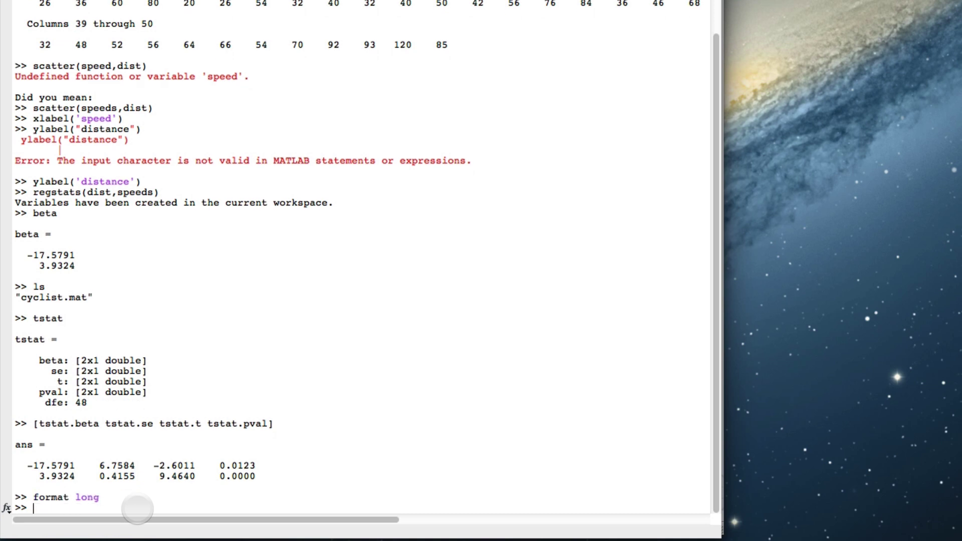
key(Up)
key(Up)
key(Return)
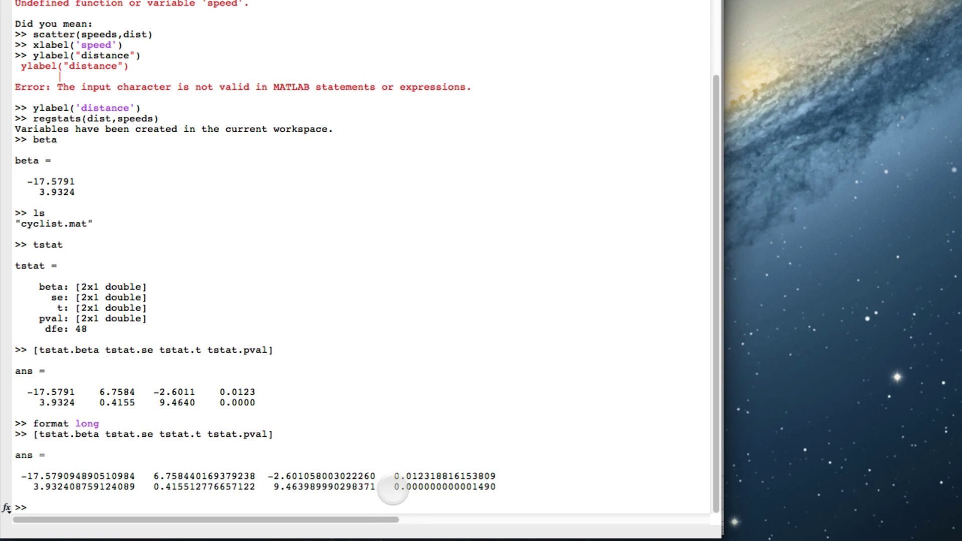
drag(394, 489, 496, 488)
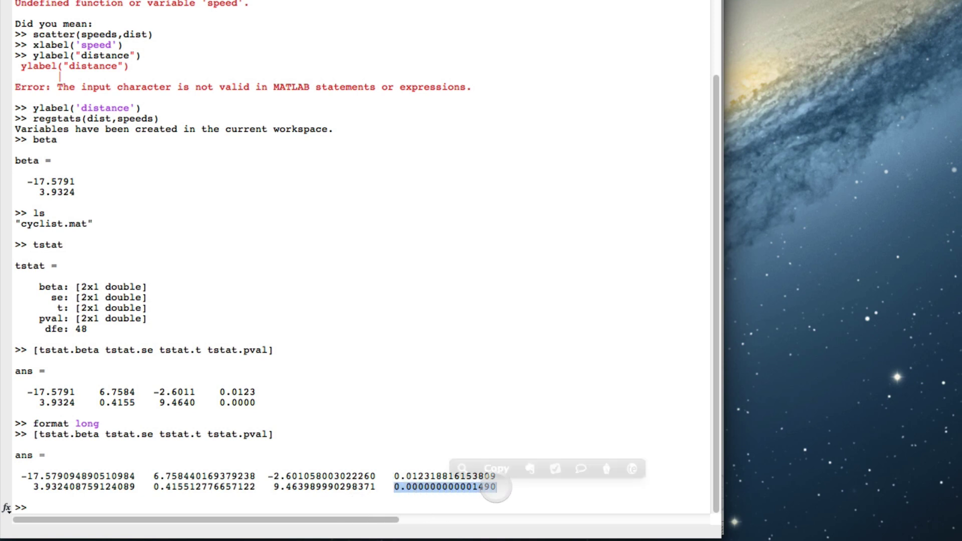
click(496, 468)
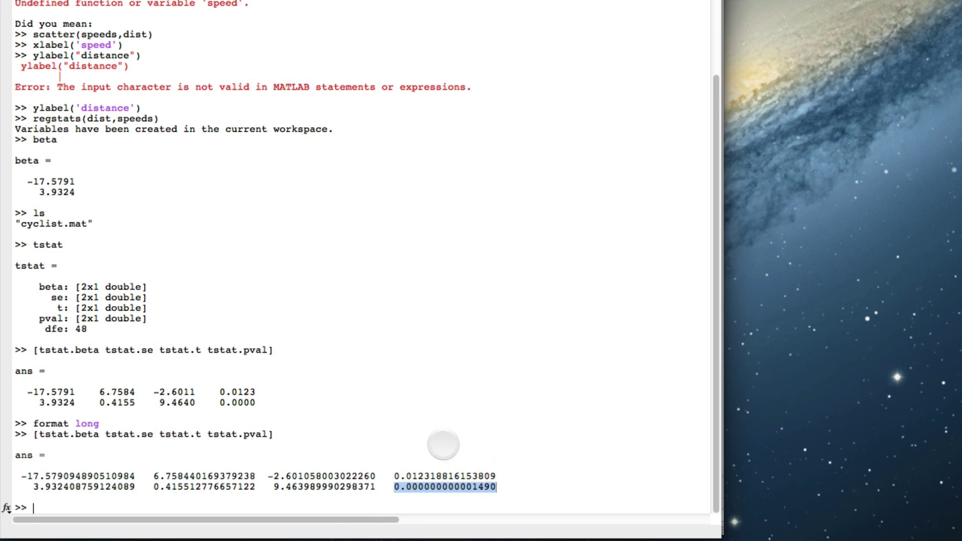
key(super+Tab)
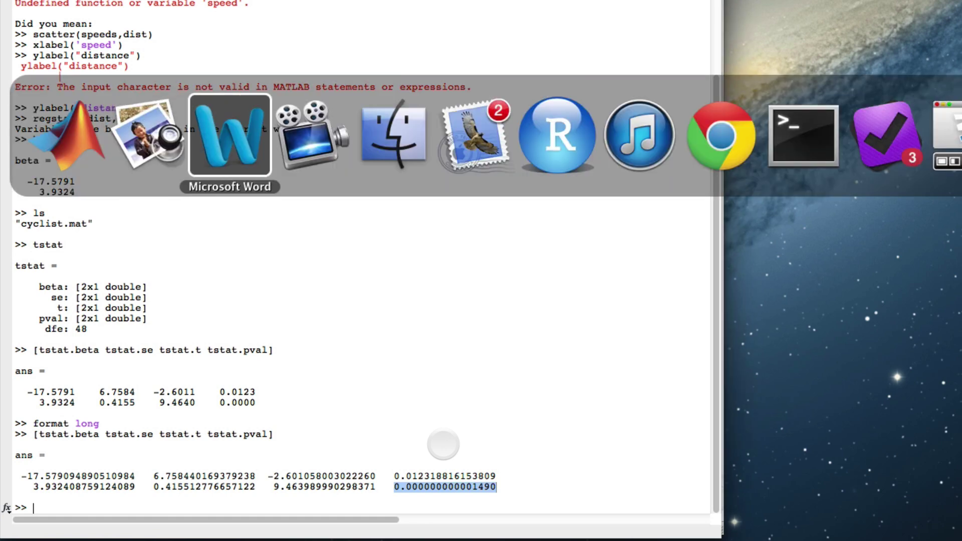
Paste the p-value 0.000000000001490 after 'P-value of' and end the sentence
key(super+Tab)
key(super+v)
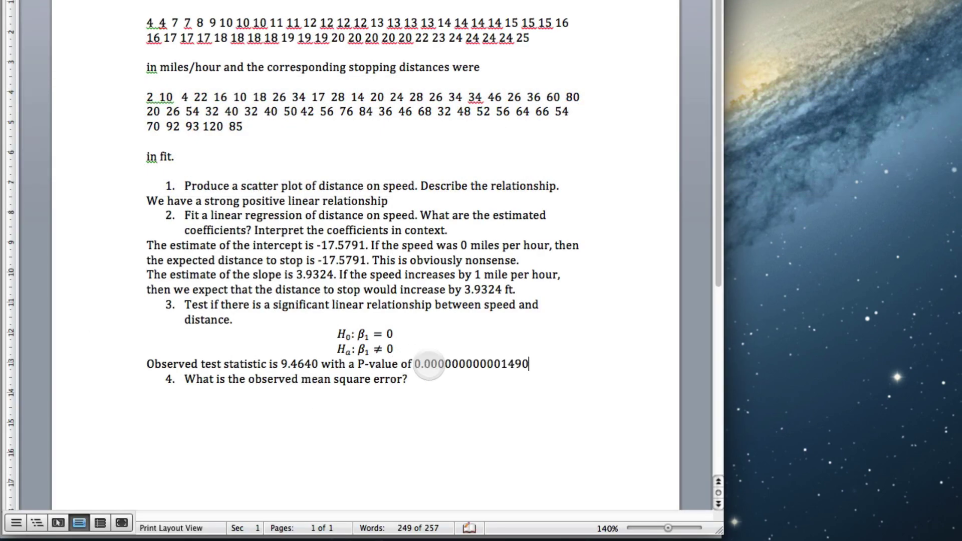
text(.)
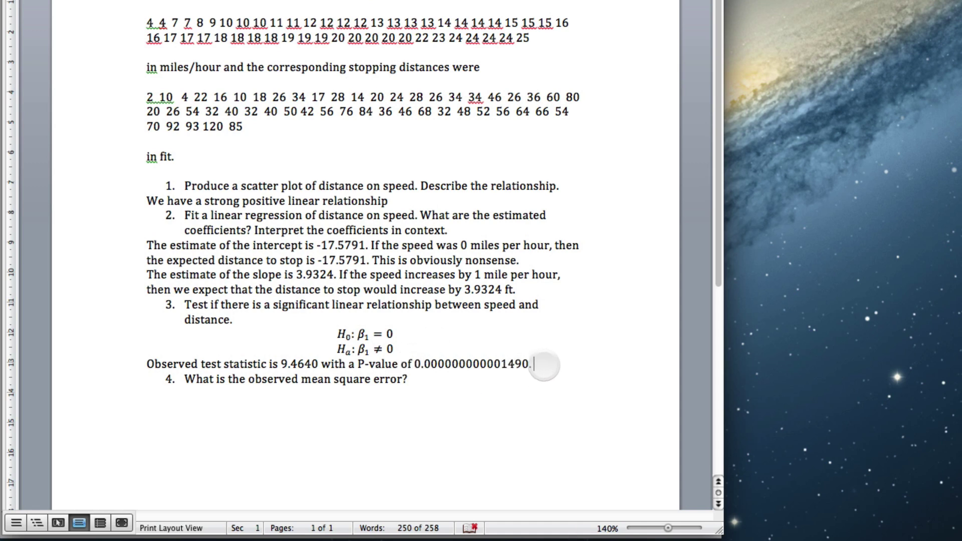
Add the conclusion: reject the null hypothesis; a significant linear speed–stopping-distance relationship exists
text(We reject t)
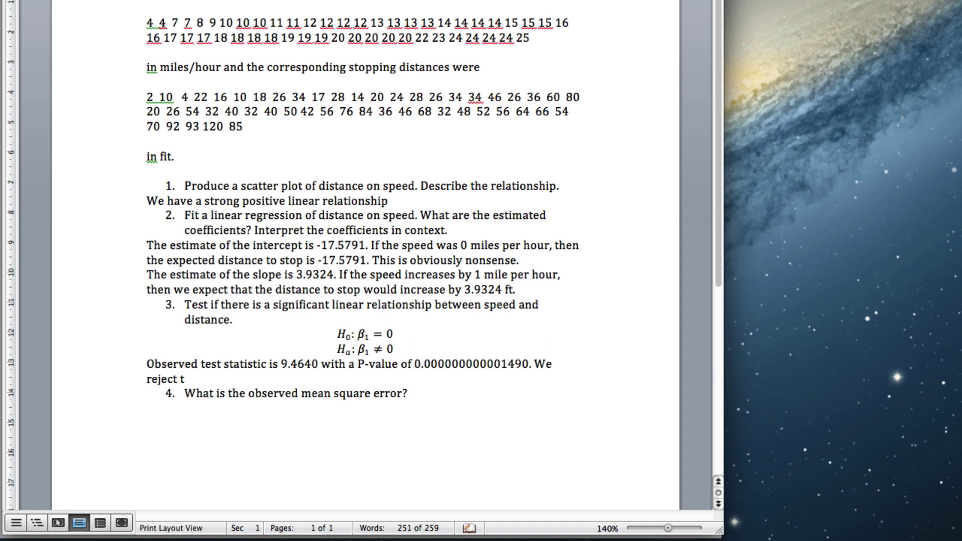
text(he null hpyo)
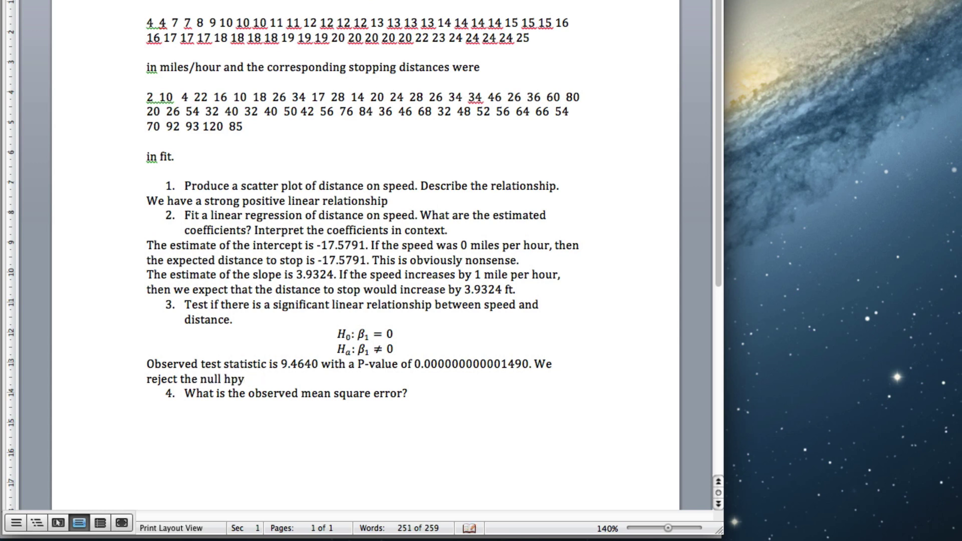
key(BackSpace)
key(BackSpace)
text(ypotheis)
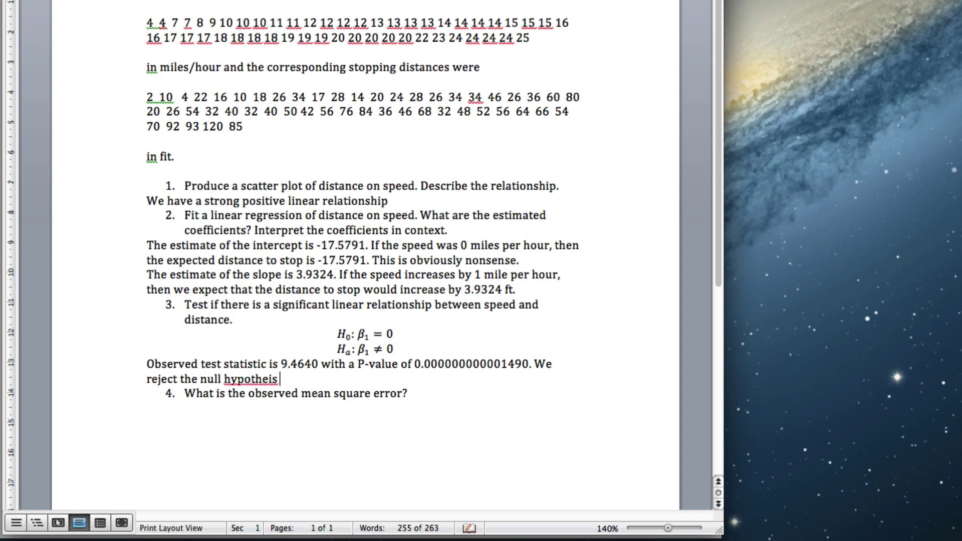
key(BackSpace)
key(BackSpace)
text(sis and coin)
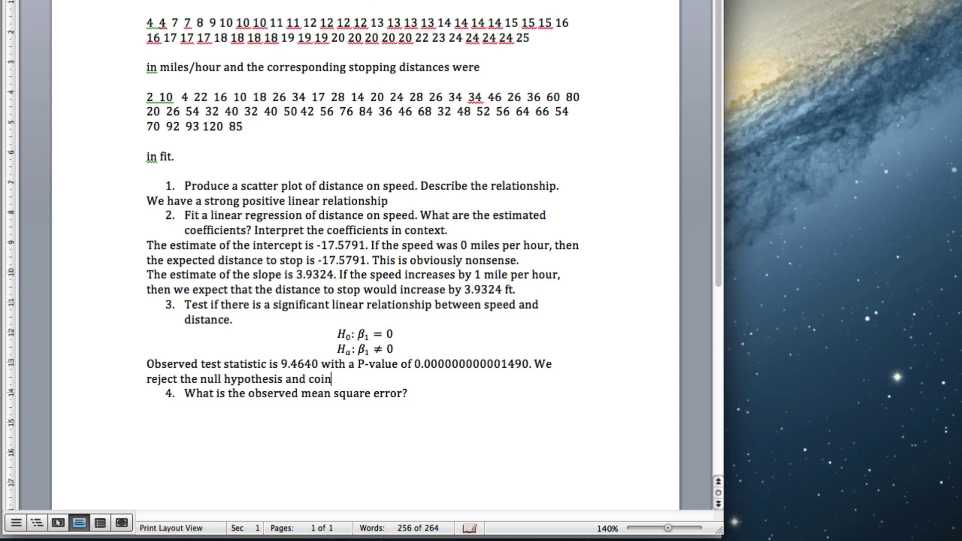
key(BackSpace)
key(BackSpace)
text(nclude that)
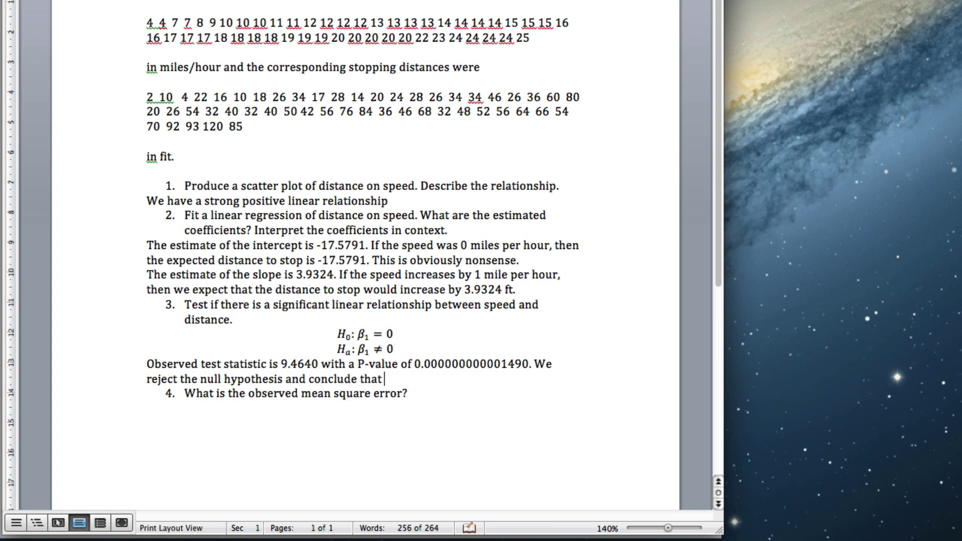
text( ther)
text(sign)
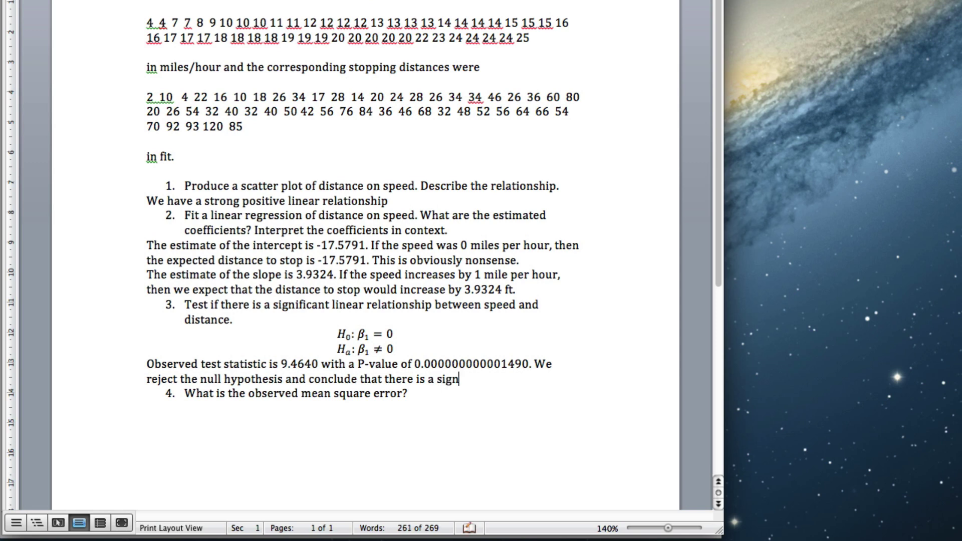
text(ificant linear re)
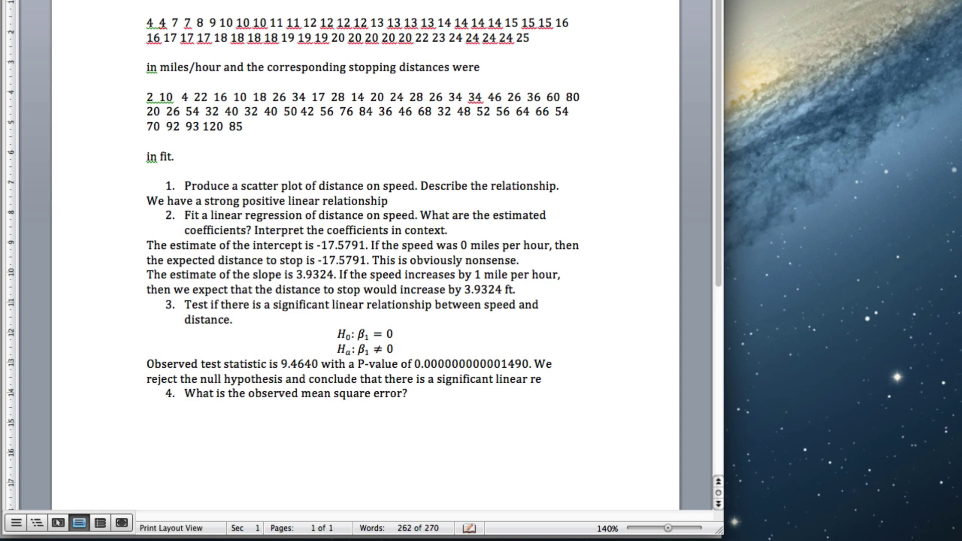
text(lationship betwe)
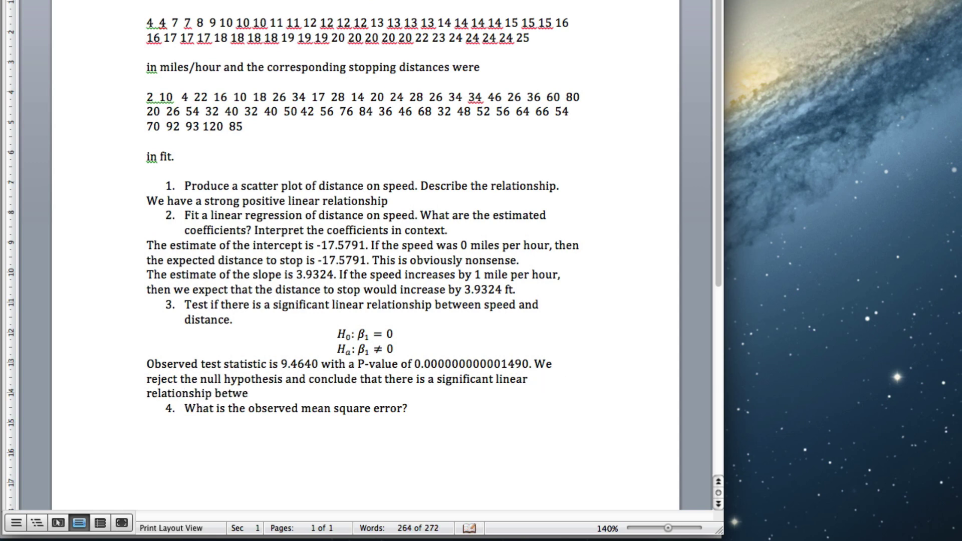
text(en speed and d)
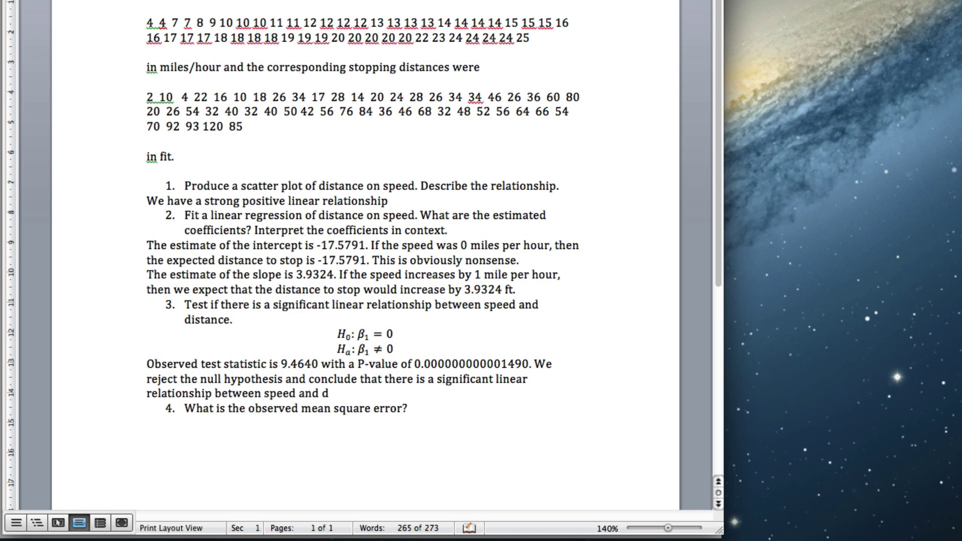
text(istance ot s)
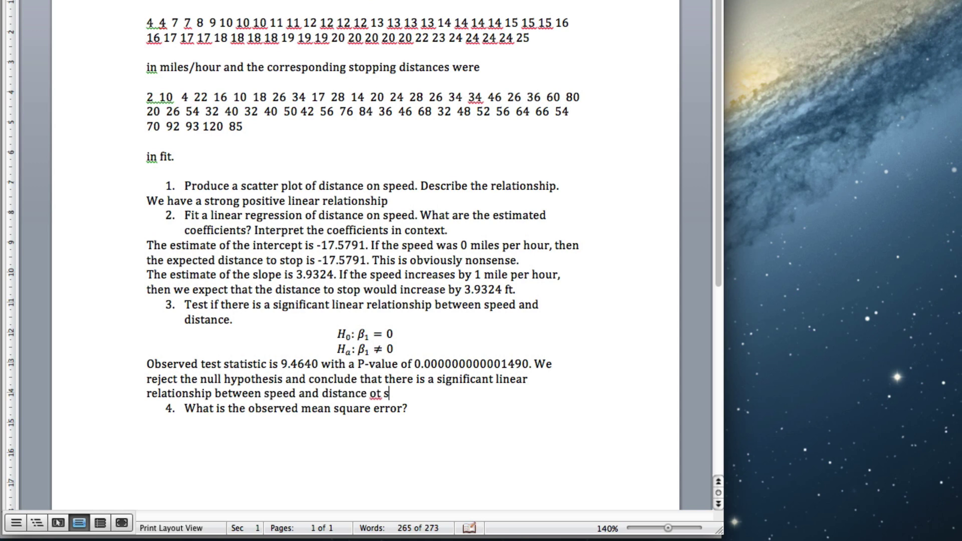
key(BackSpace)
key(BackSpace)
key(BackSpace)
key(BackSpace)
text(to stop.)
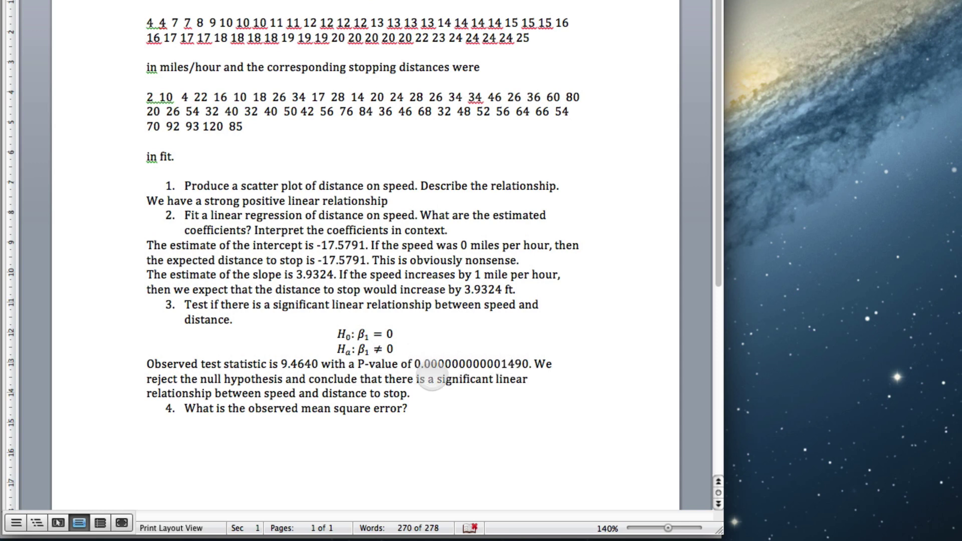
drag(337, 334, 429, 331)
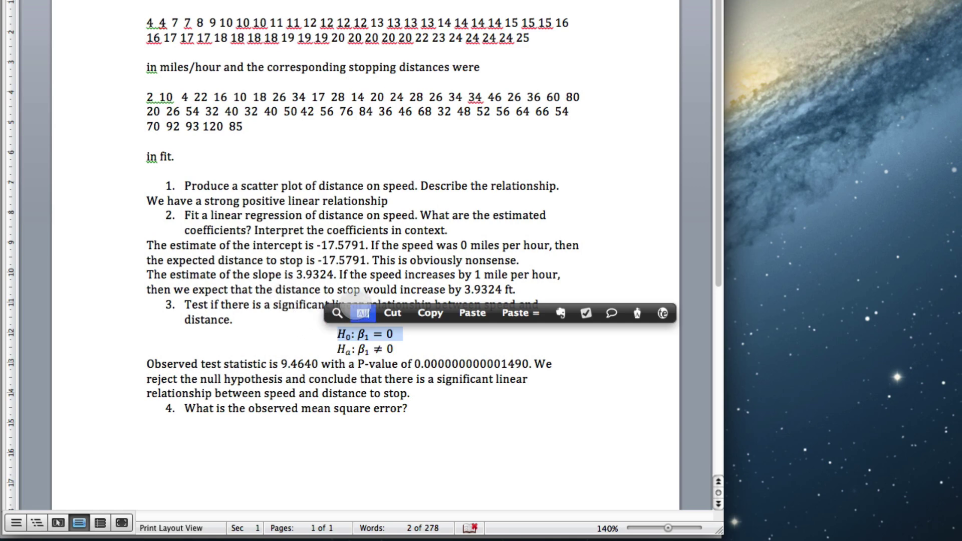
key(super+Tab)
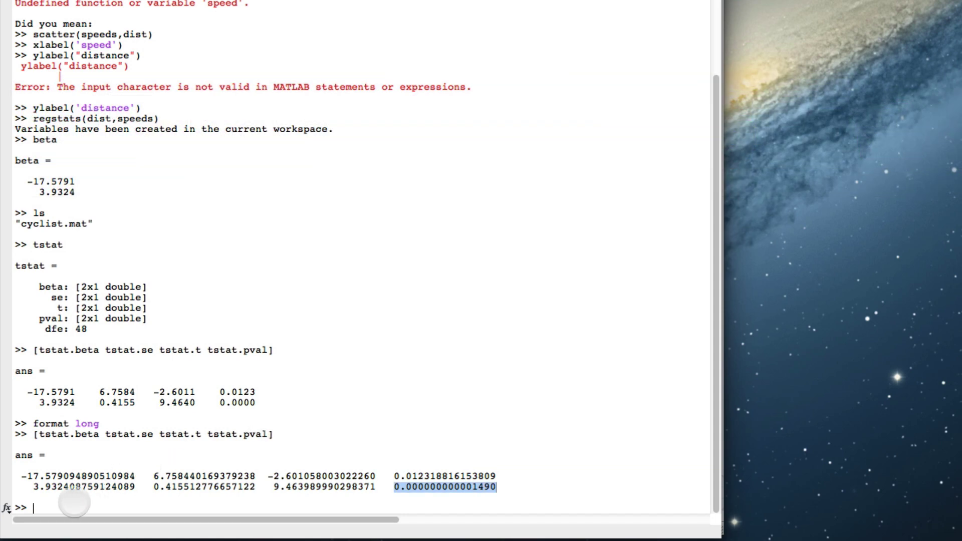
Run mse and copy the mean square error 2.365316885644769e+02
click(74, 501)
text(mse)
key(Return)
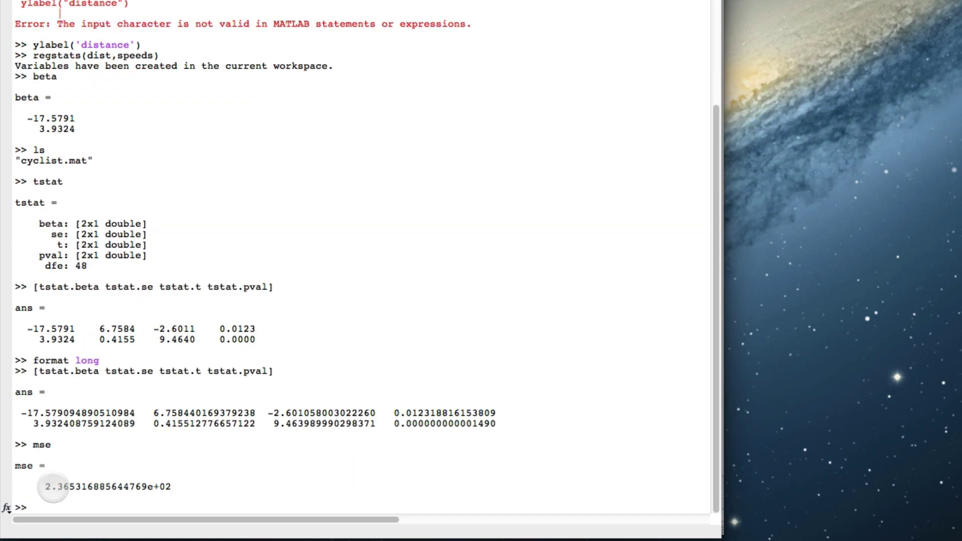
drag(45, 487, 171, 487)
click(175, 467)
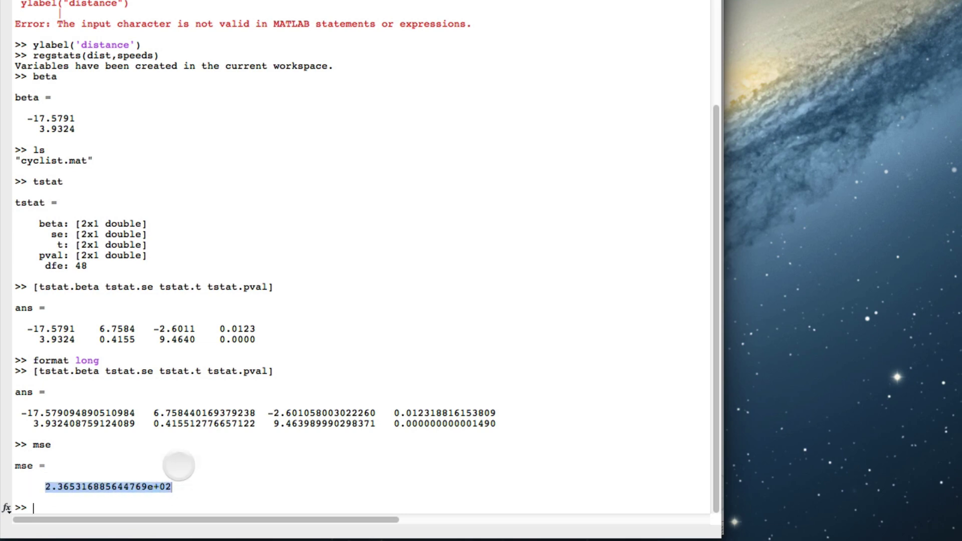
key(super+Tab)
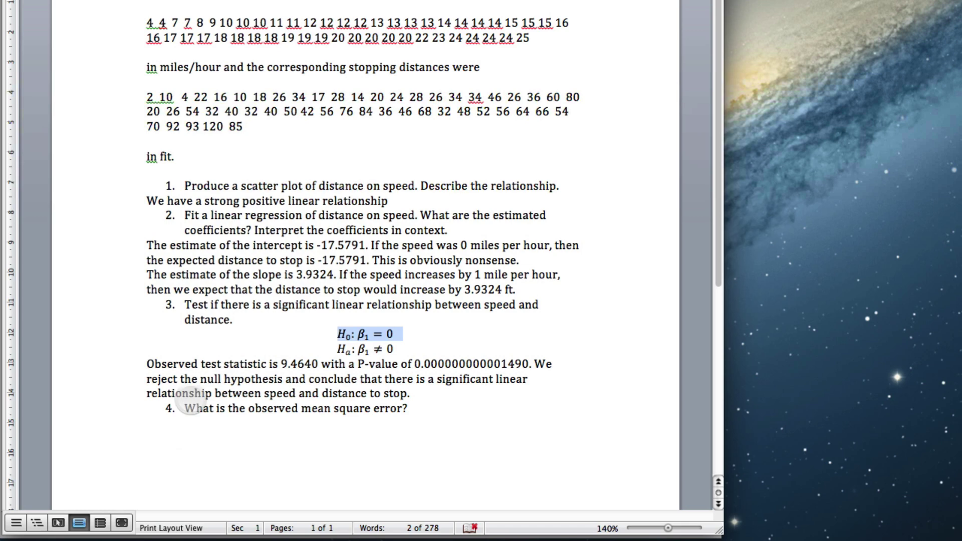
Paste the mean square error 2.365316885644769e+02 on a new line below question 4
key(super+Tab)
key(super+Tab)
key(super+Tab)
click(415, 408)
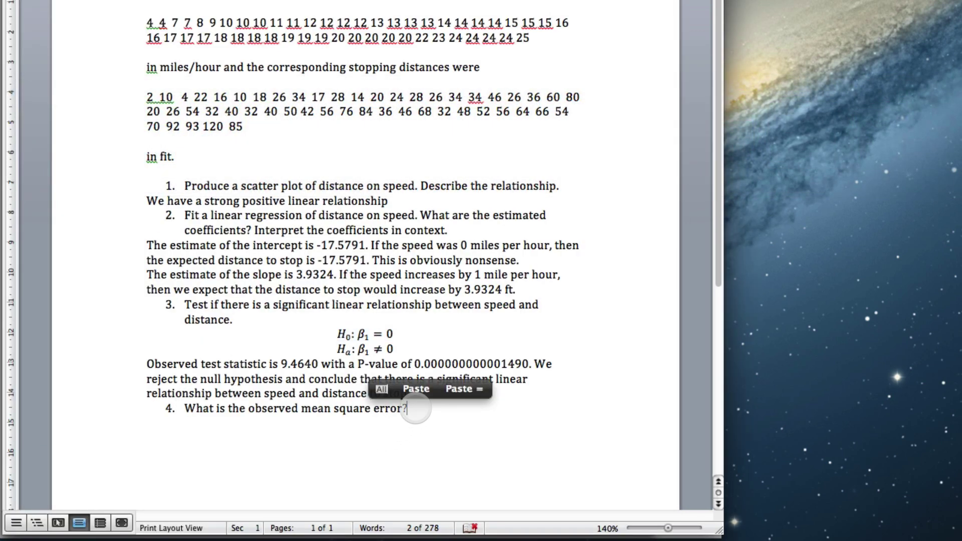
key(Return)
key(super+v)
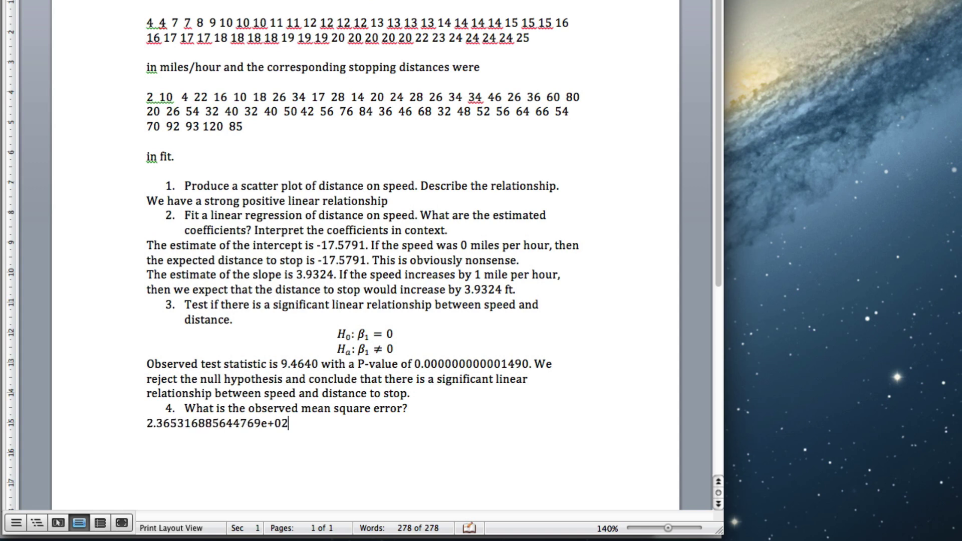